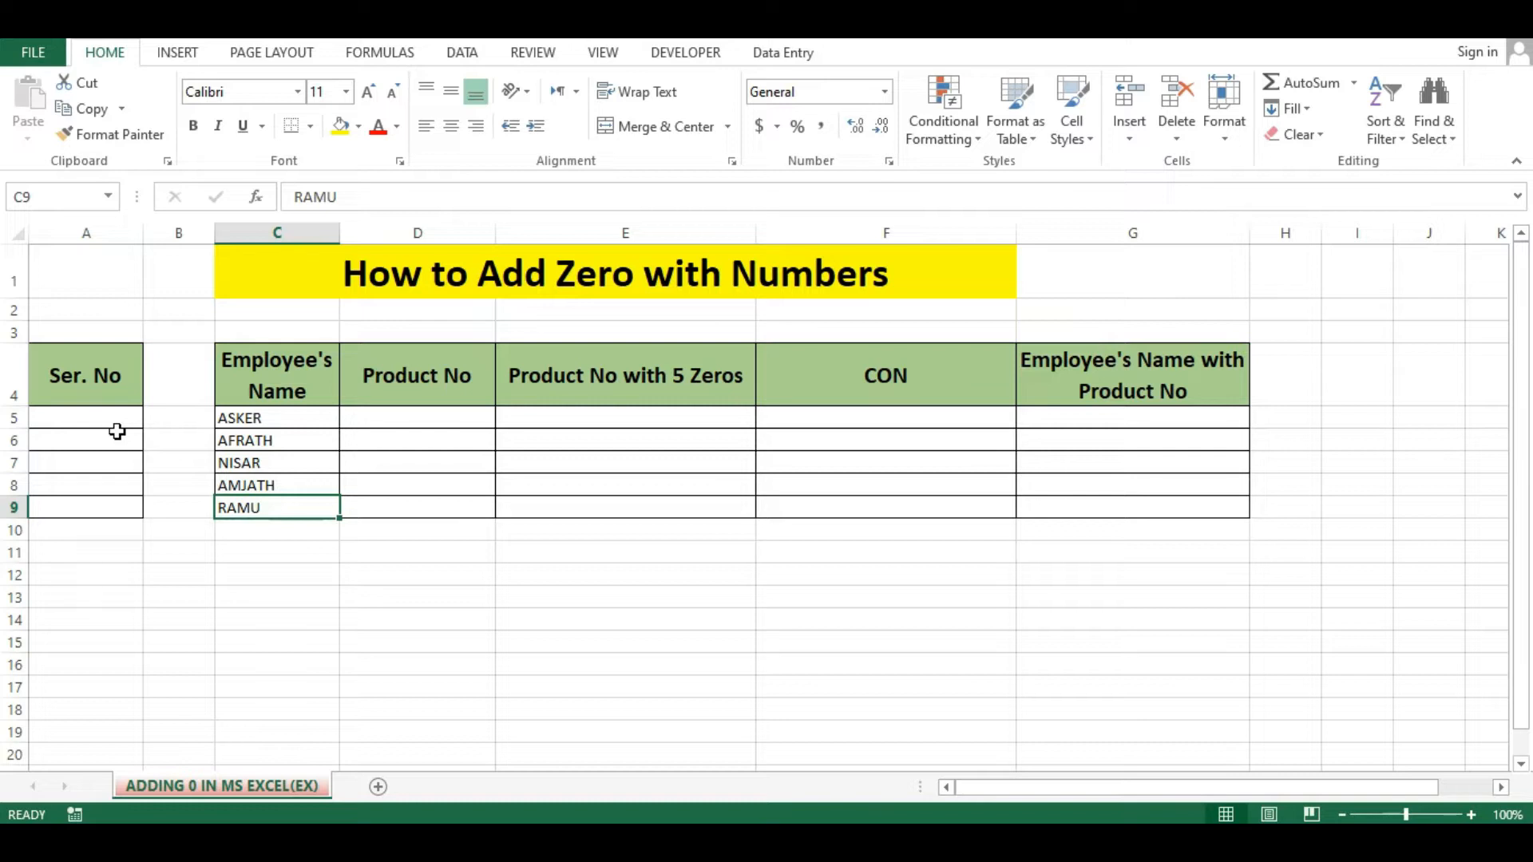
Enter the serial numbers 1 and 02 in cells A5 and A6, and select both cells.
key("Return")
type("02")
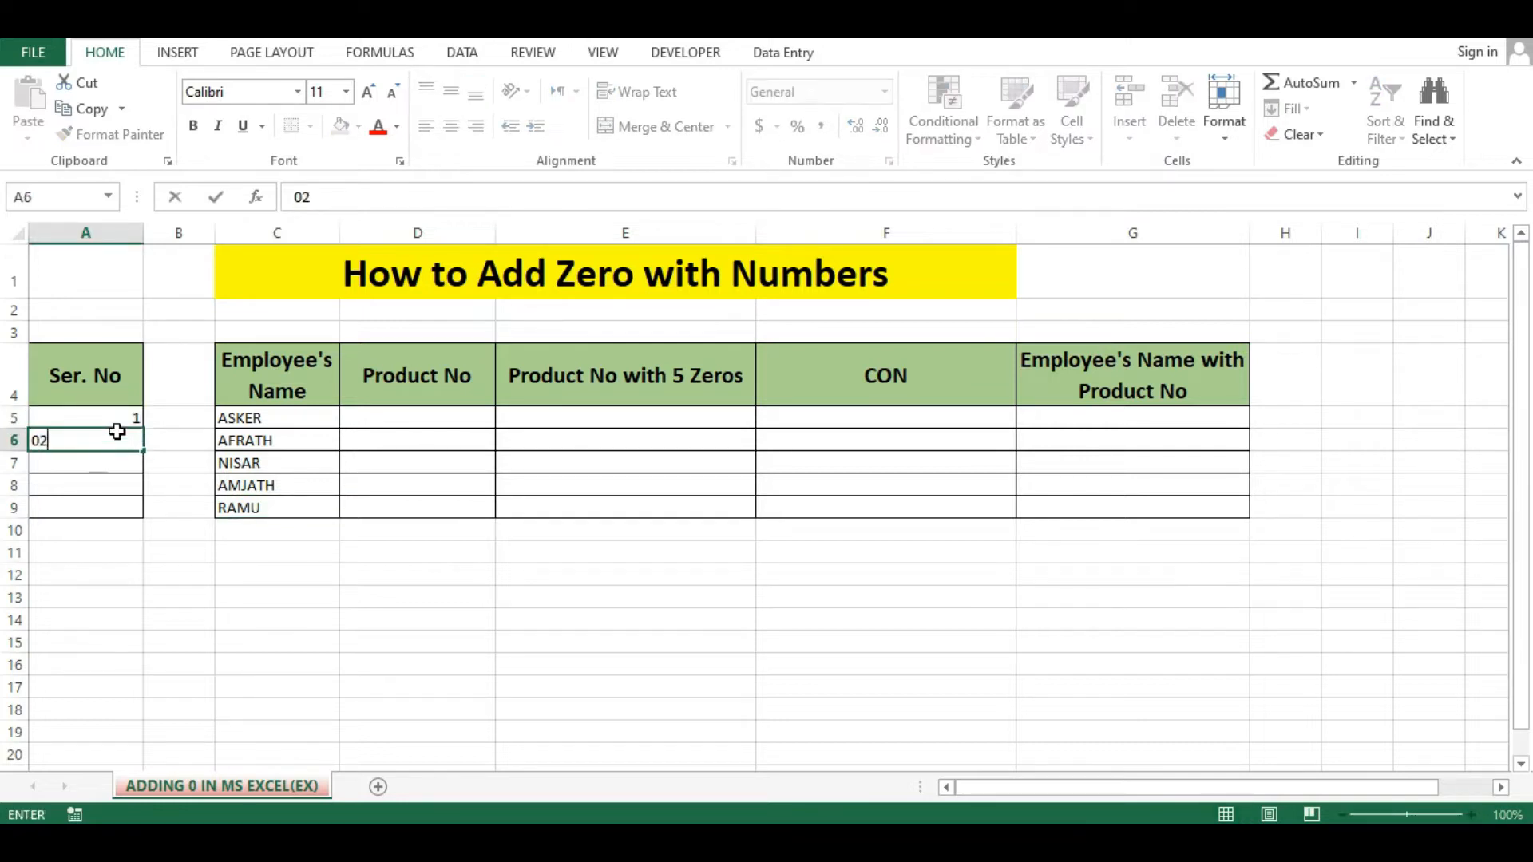
key("Return")
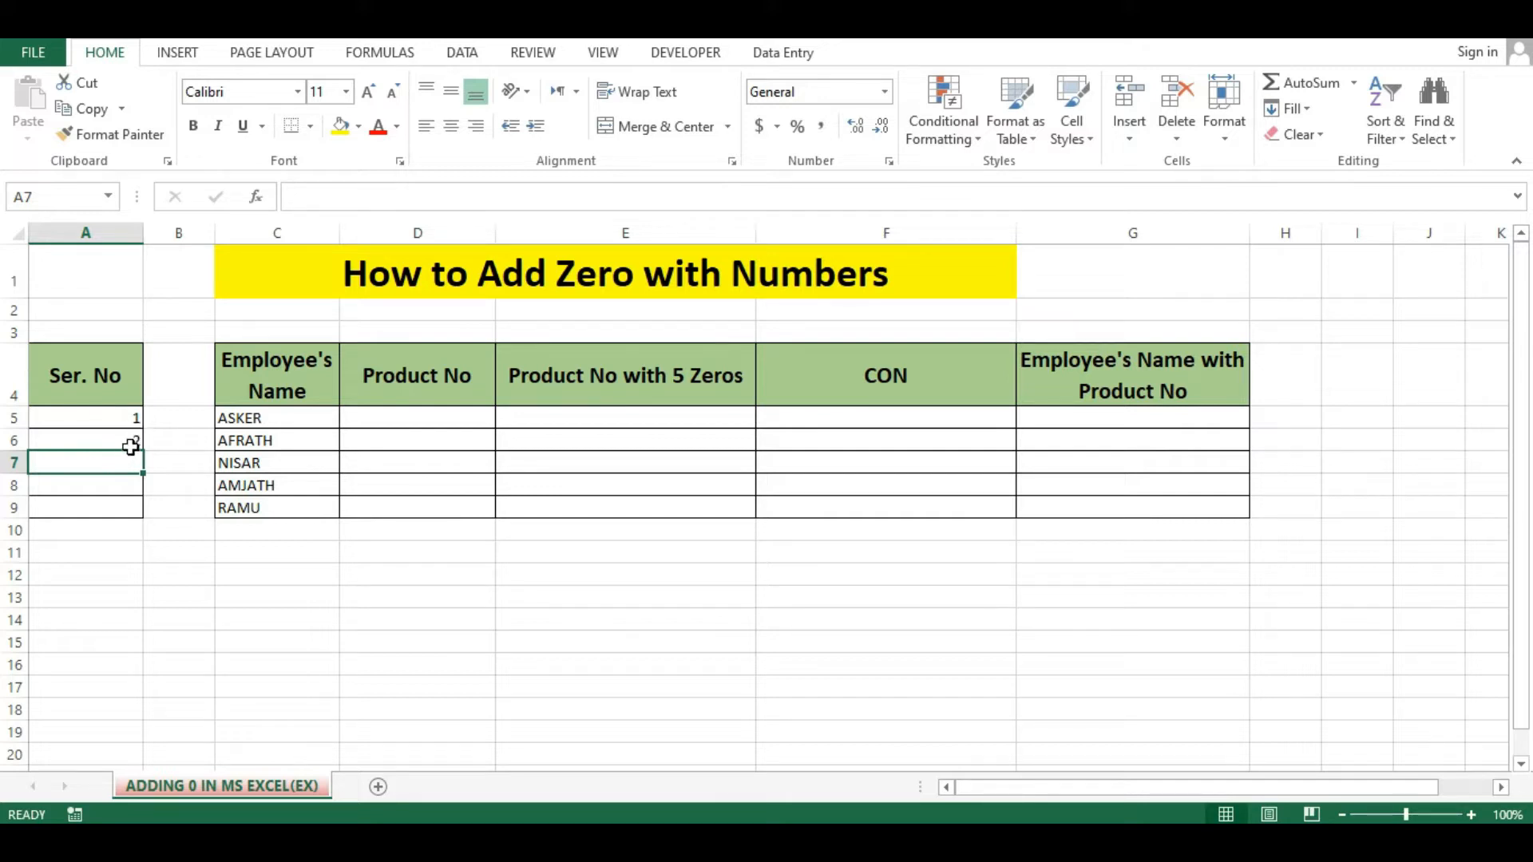
left_click(131, 425)
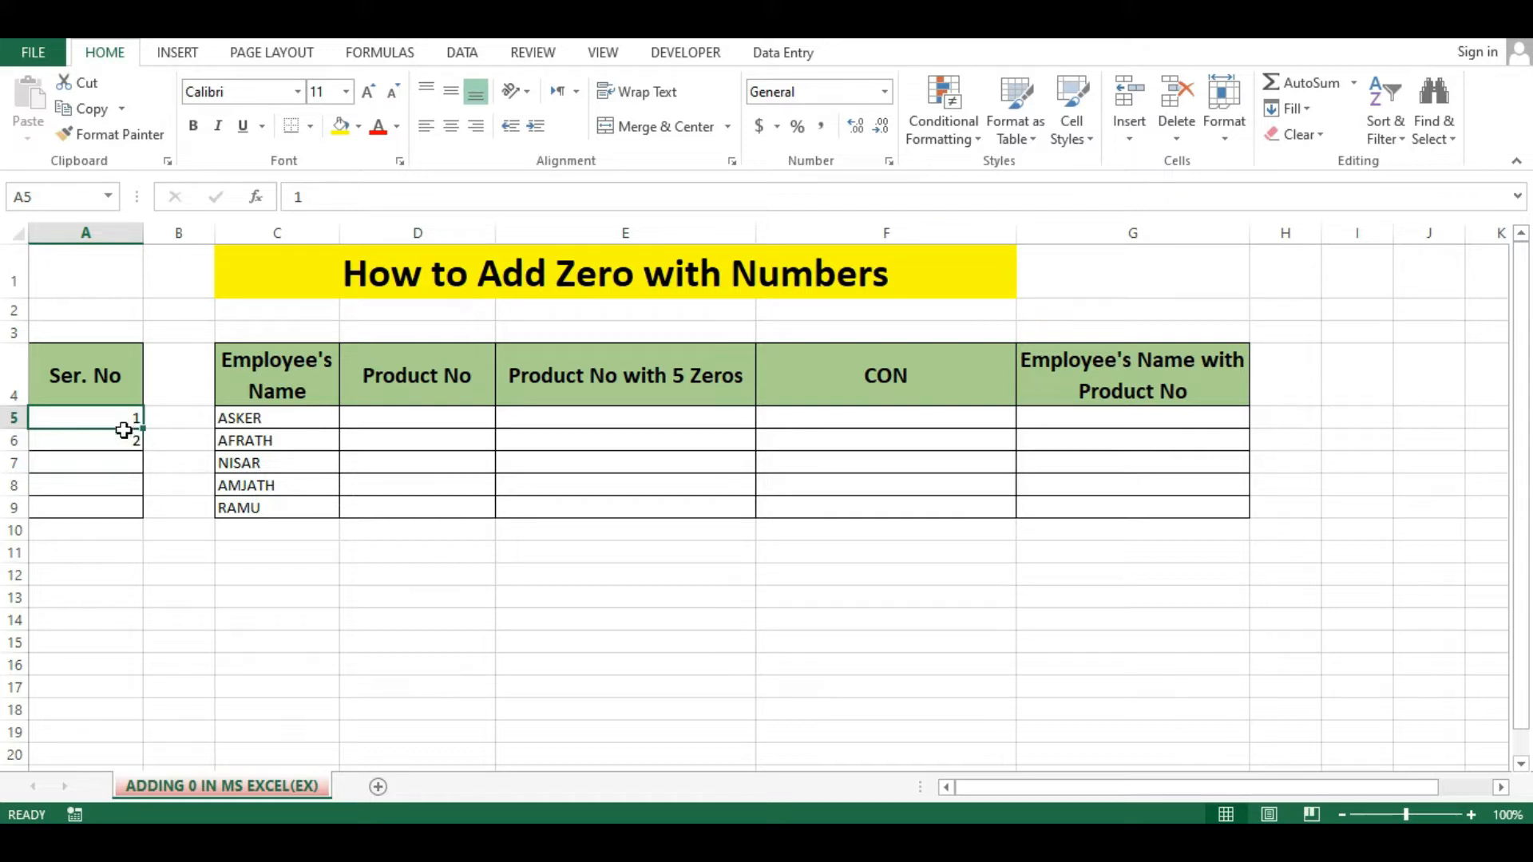
left_click_drag(125, 427, 126, 445)
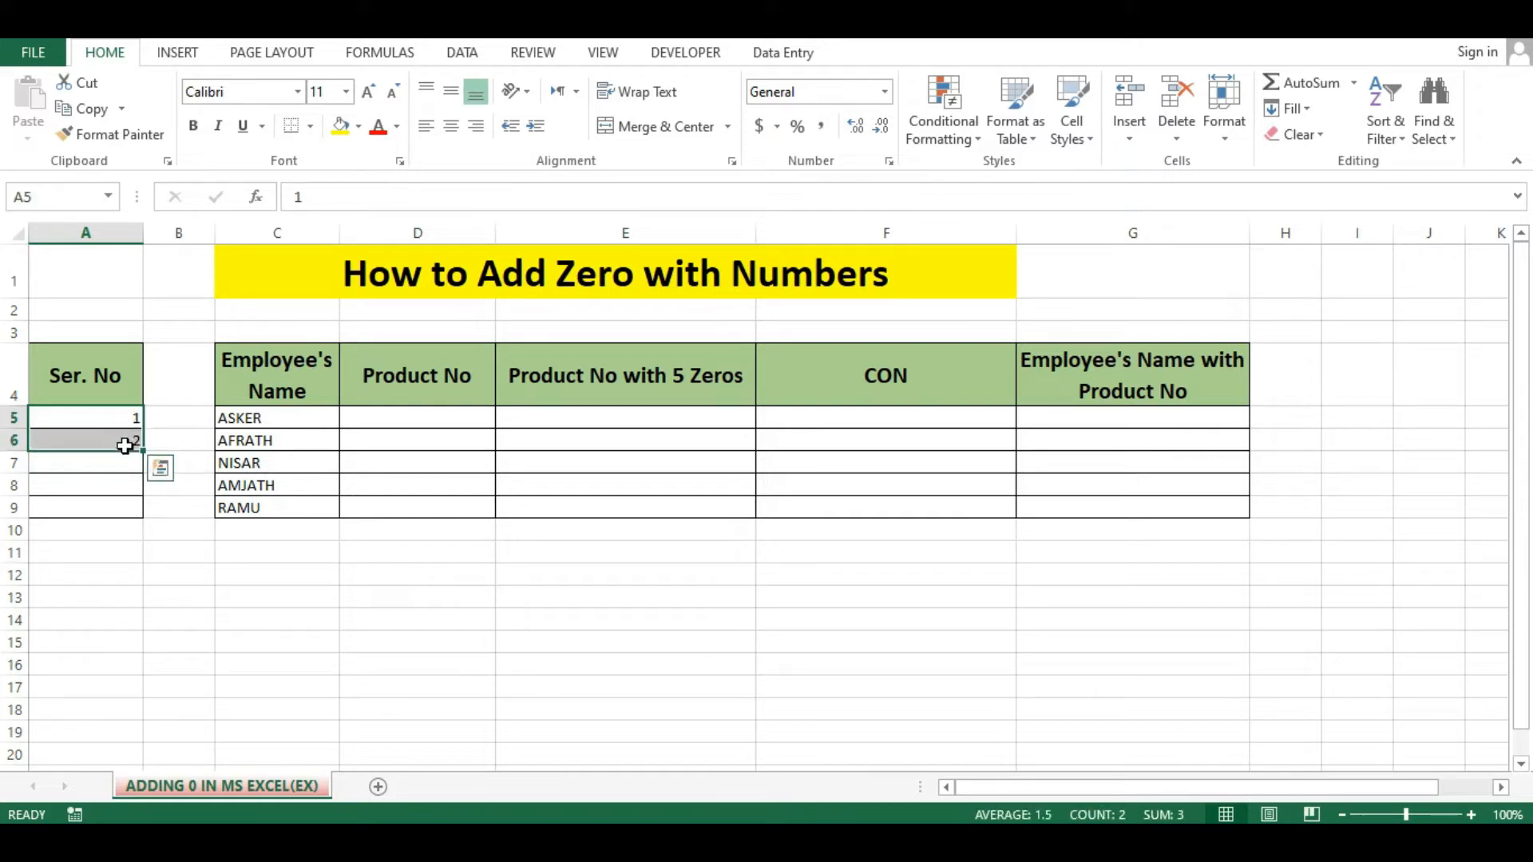
right_click(123, 445)
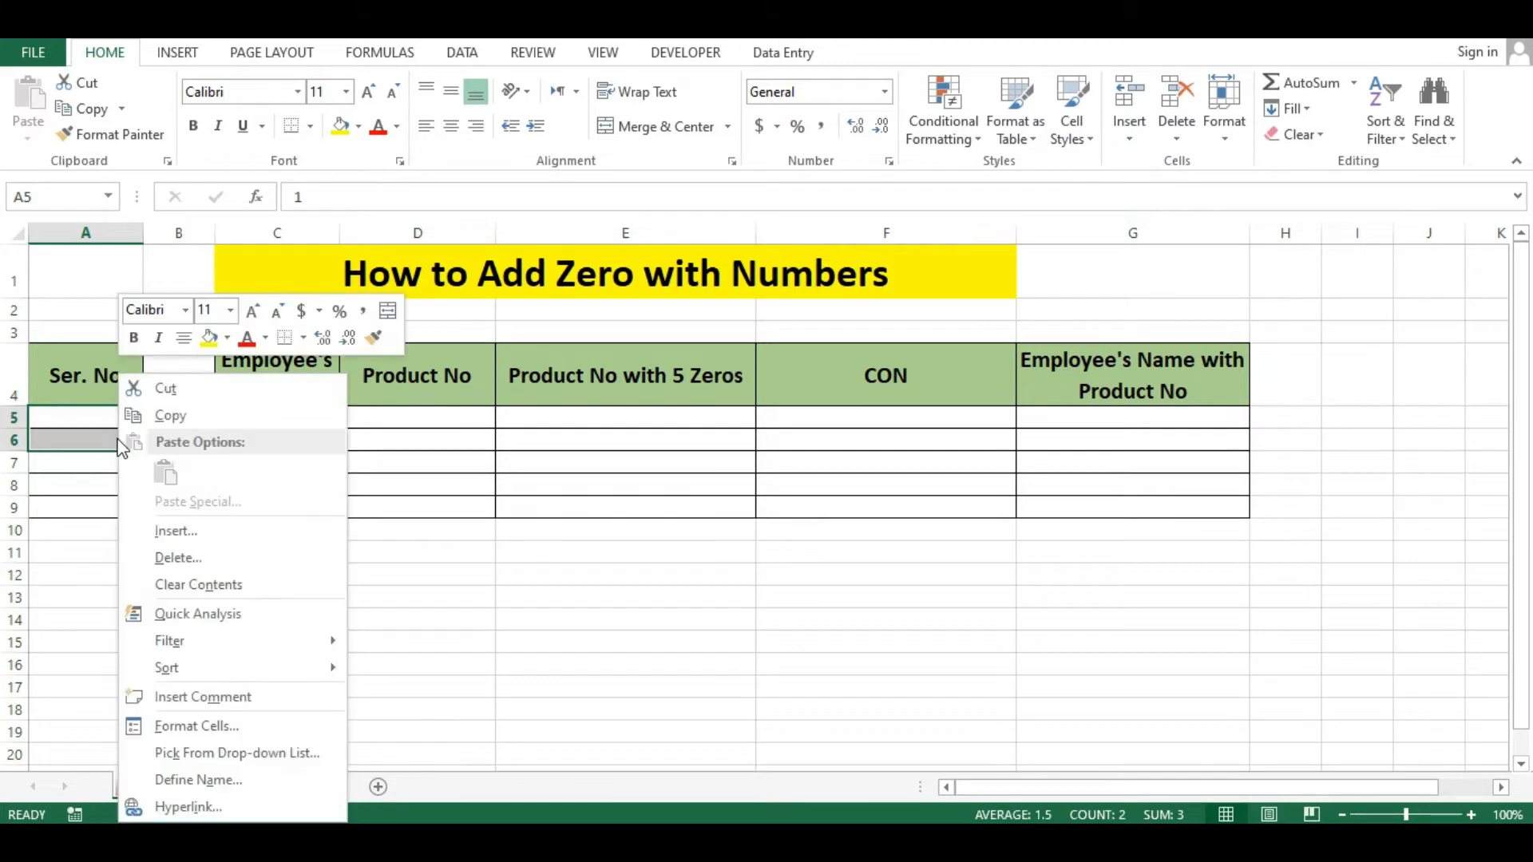
left_click(174, 728)
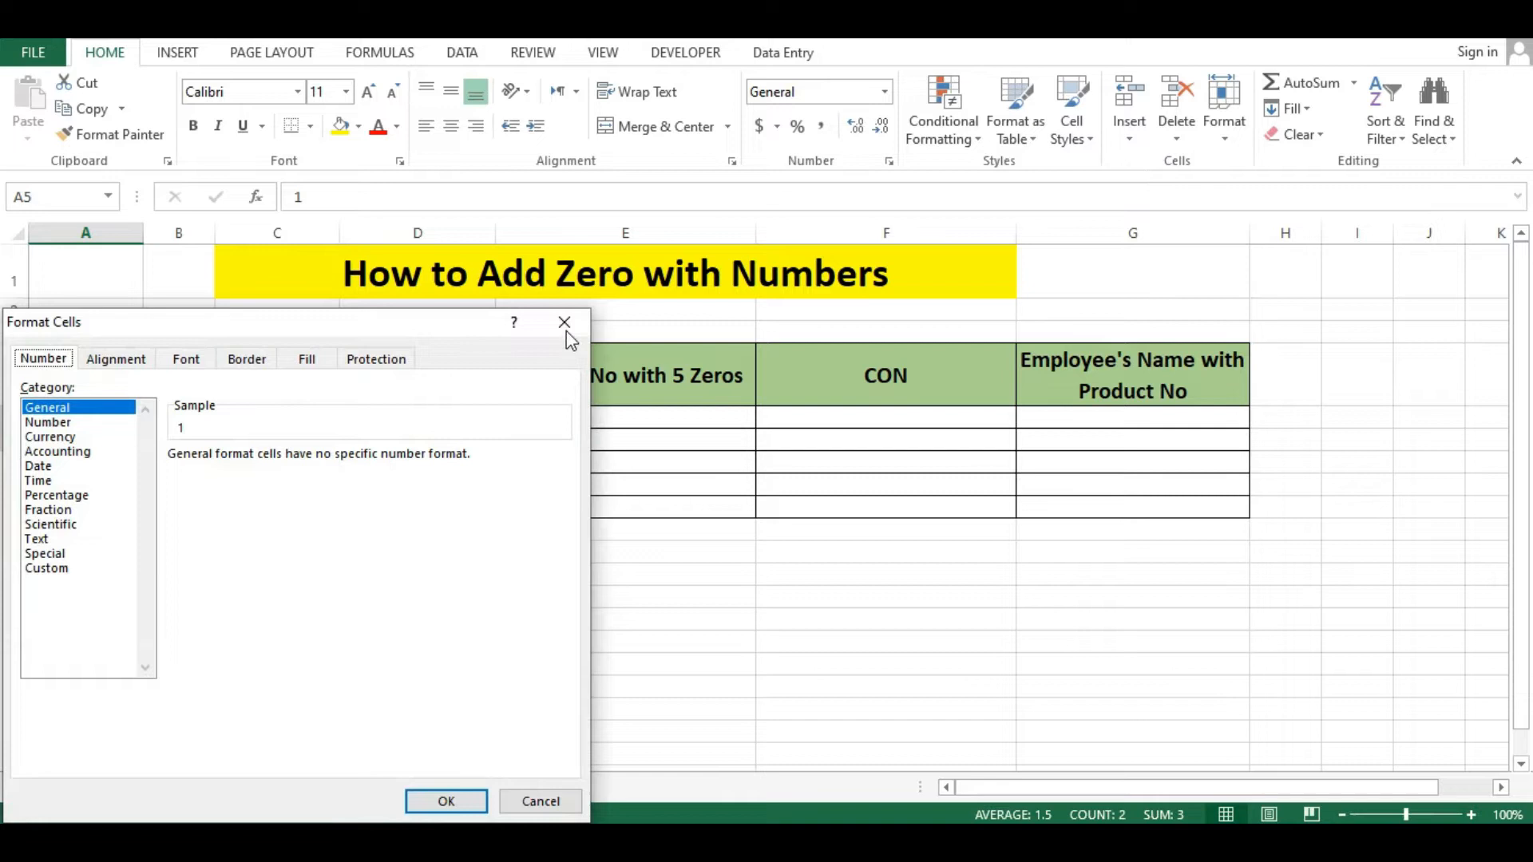
key("Escape")
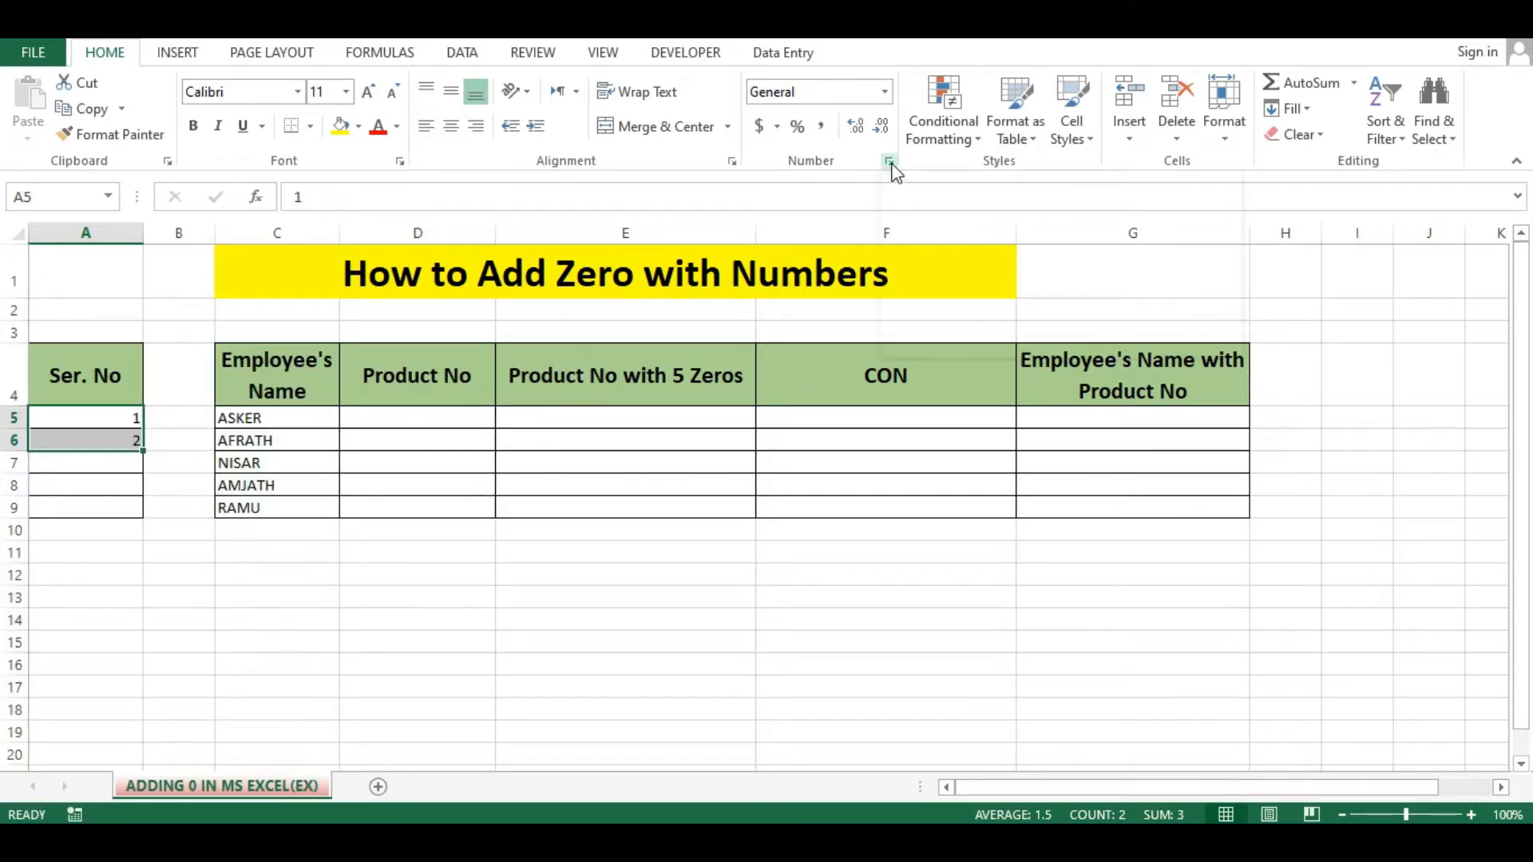
left_click(890, 162)
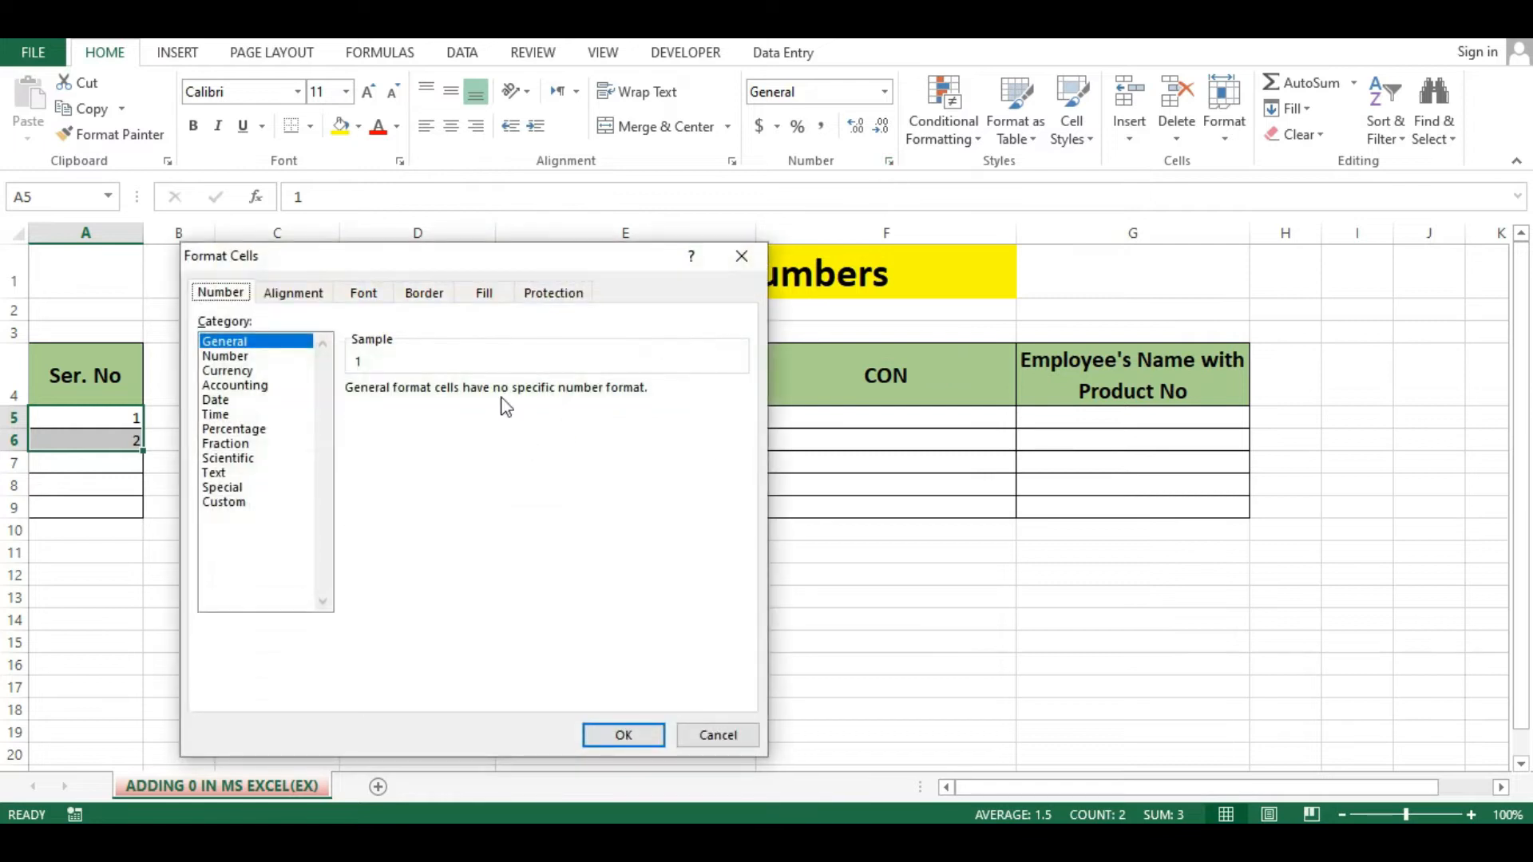
left_click(741, 257)
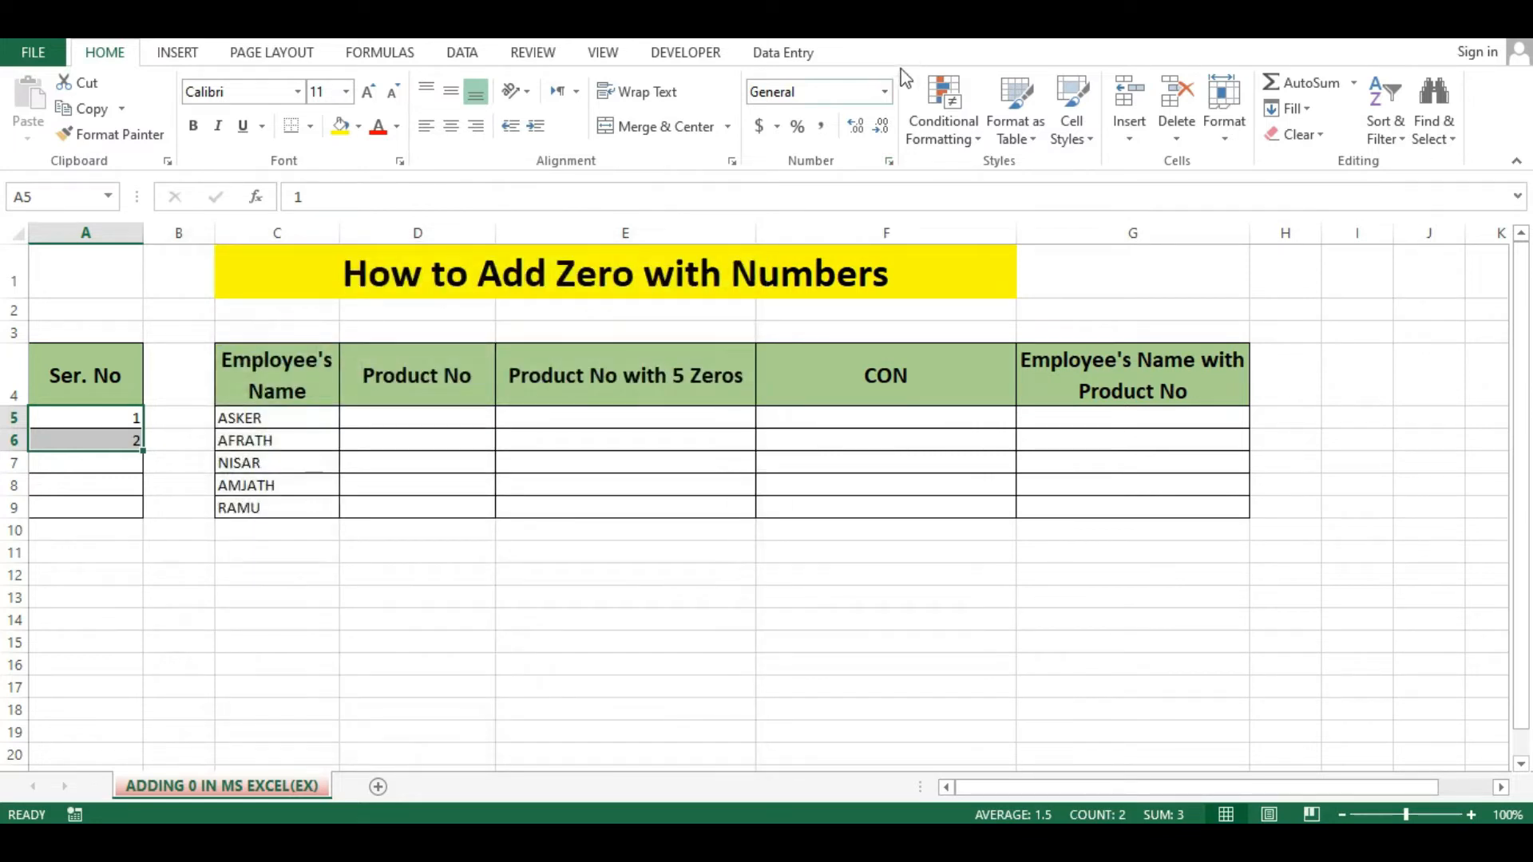
Set up the custom number format code 00 for the selected serial numbers in A5:A6.
left_click(885, 93)
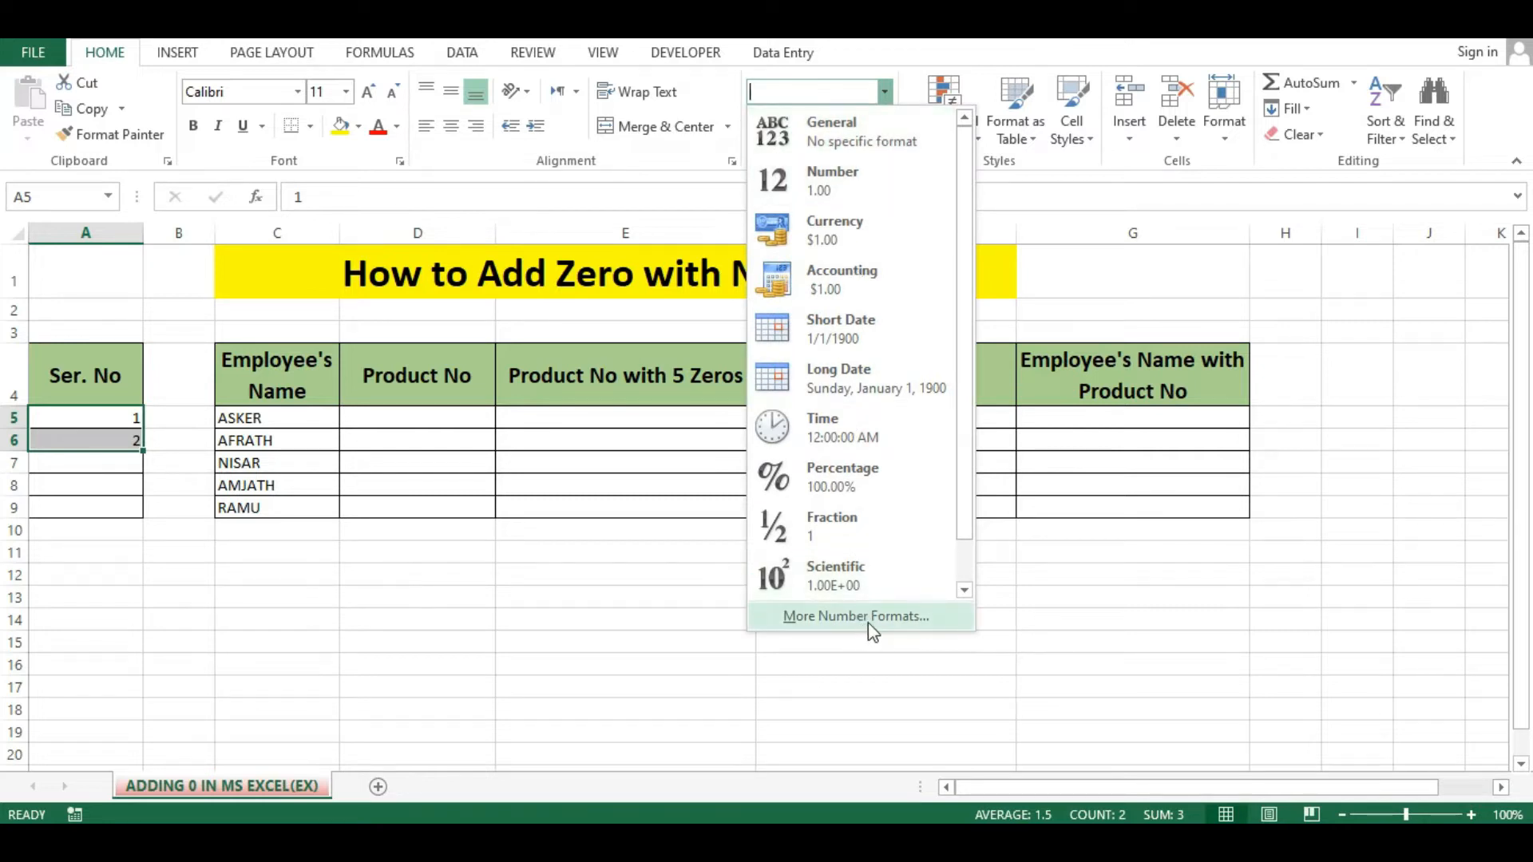
left_click(892, 620)
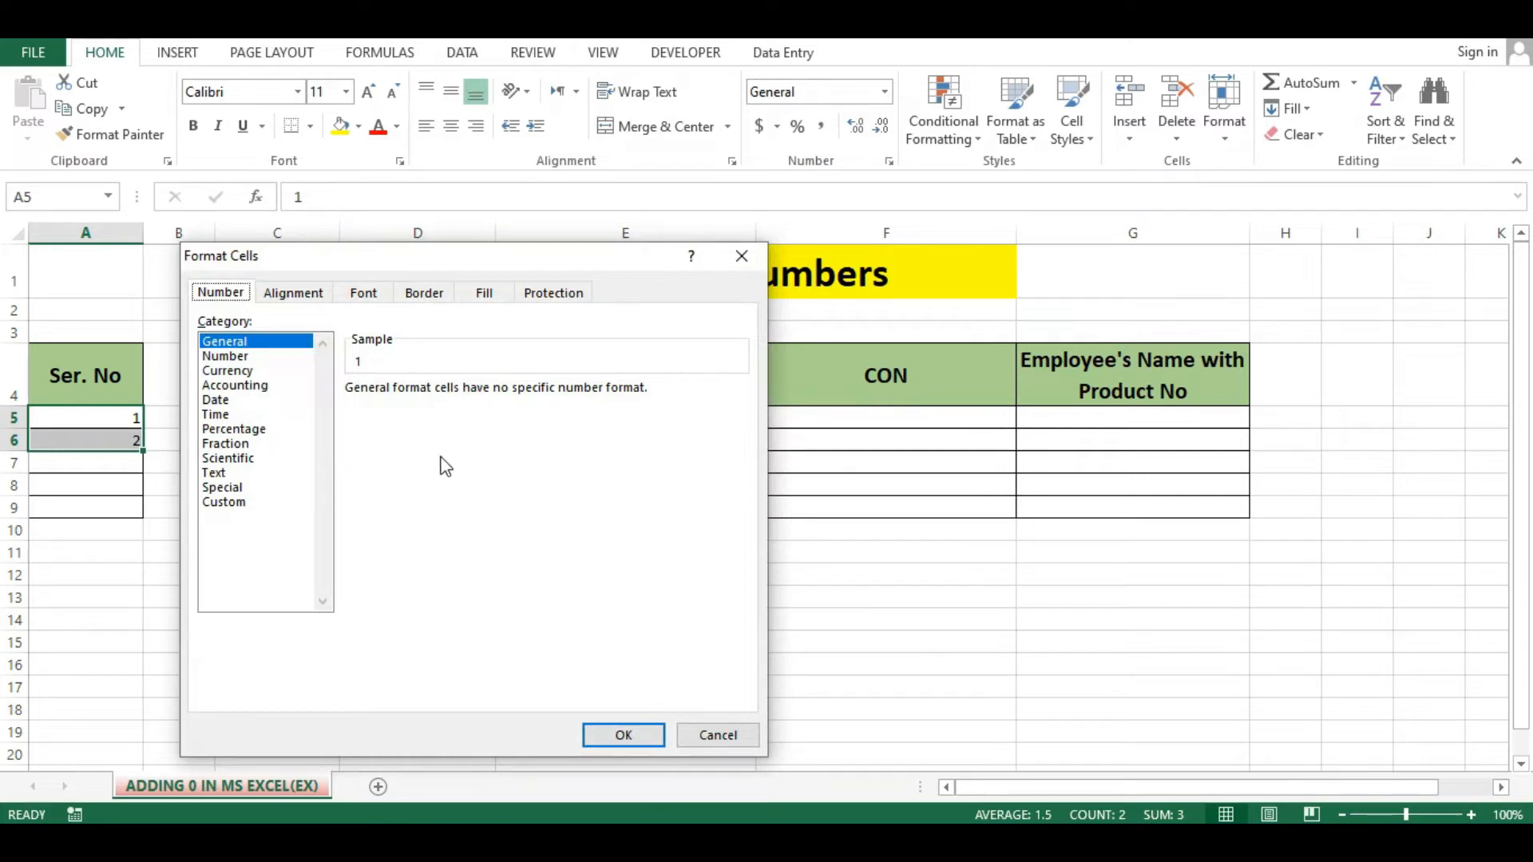
left_click_drag(431, 256, 498, 216)
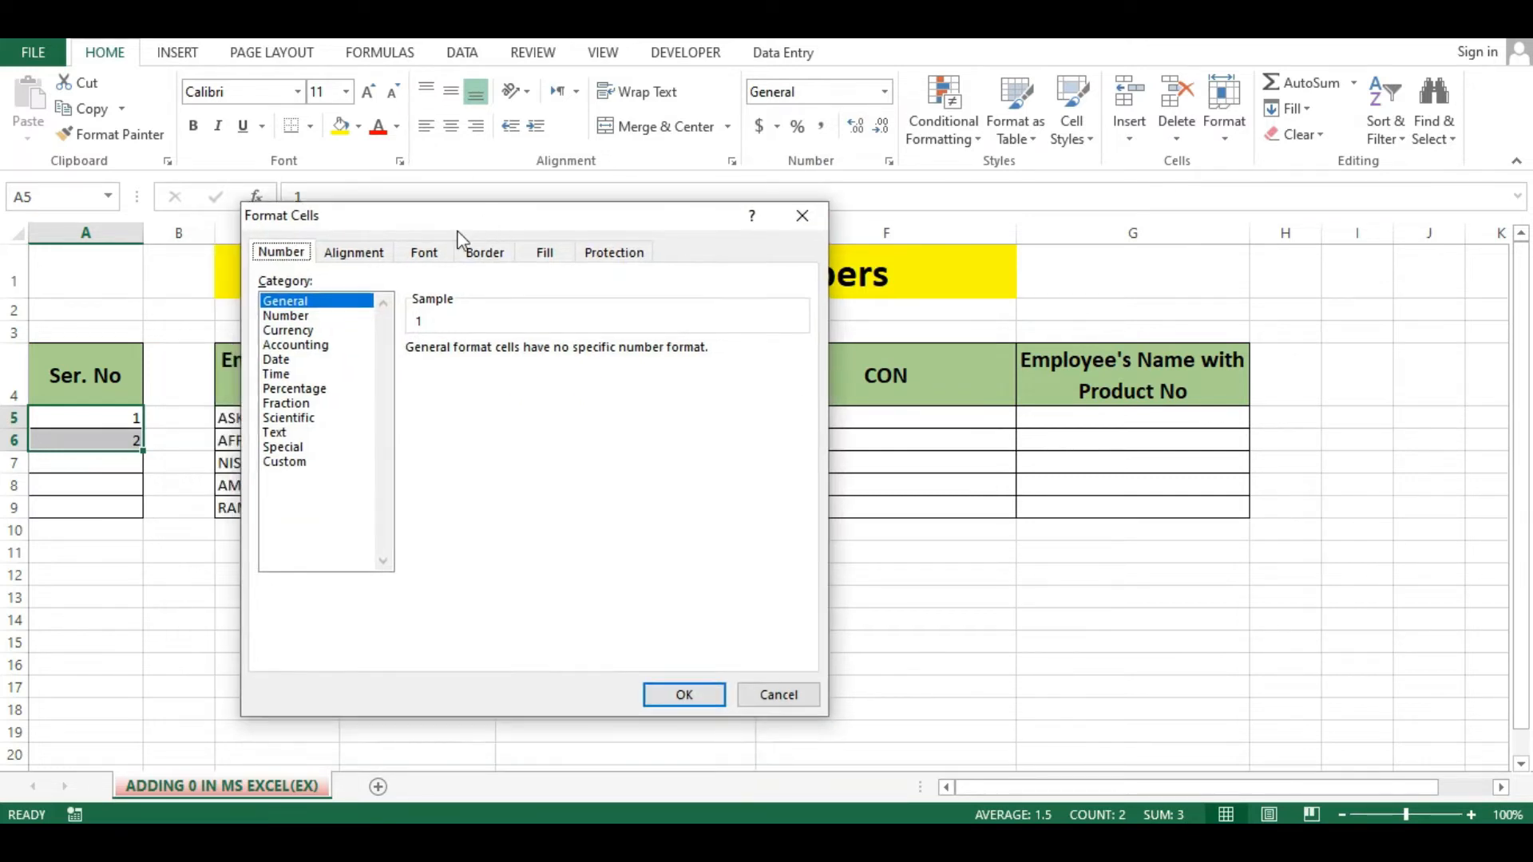
left_click(287, 463)
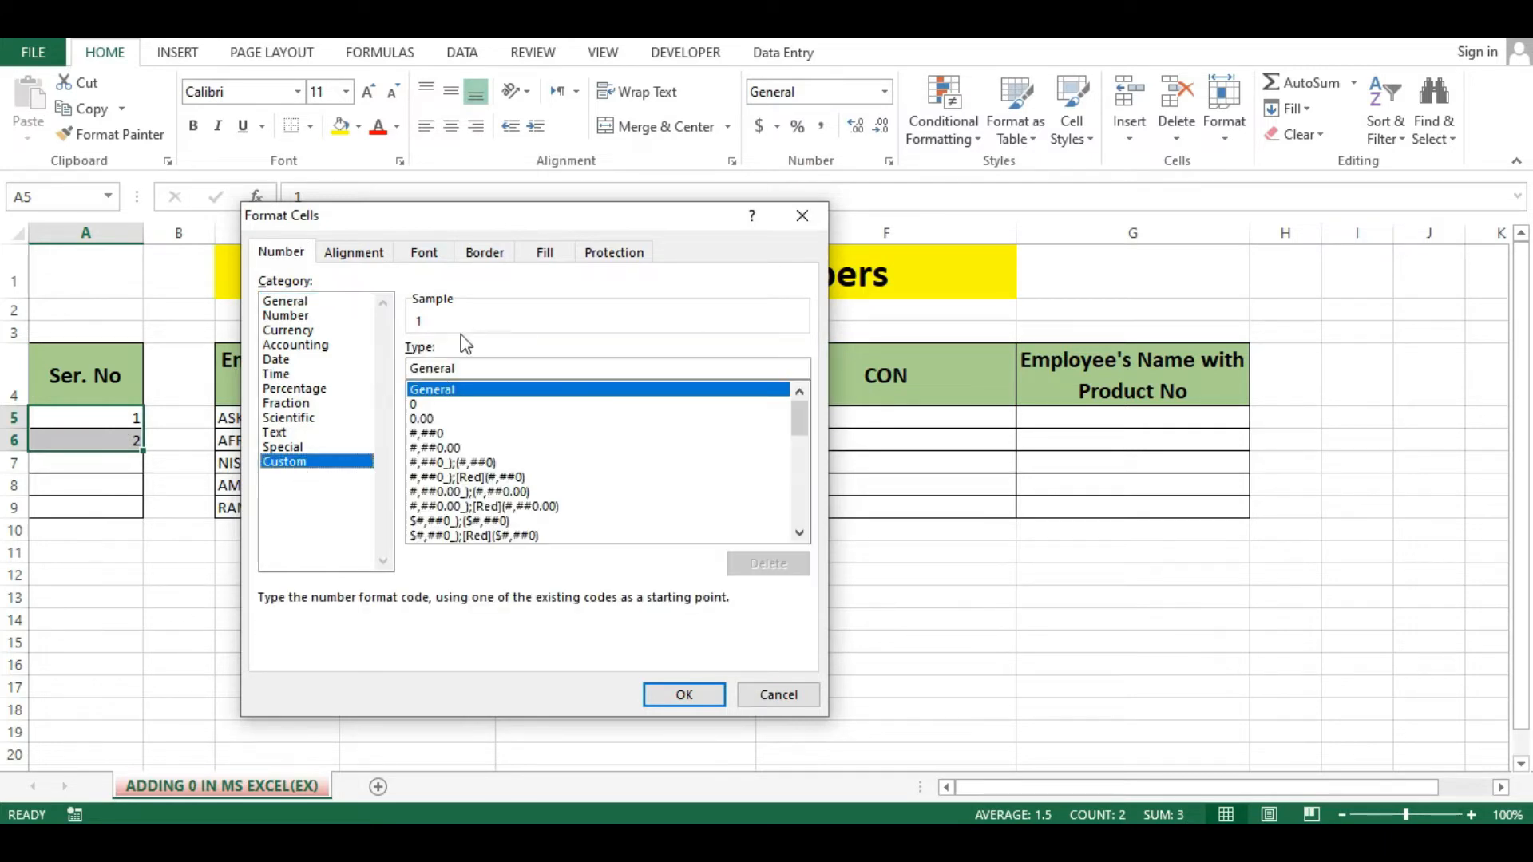
left_click(421, 405)
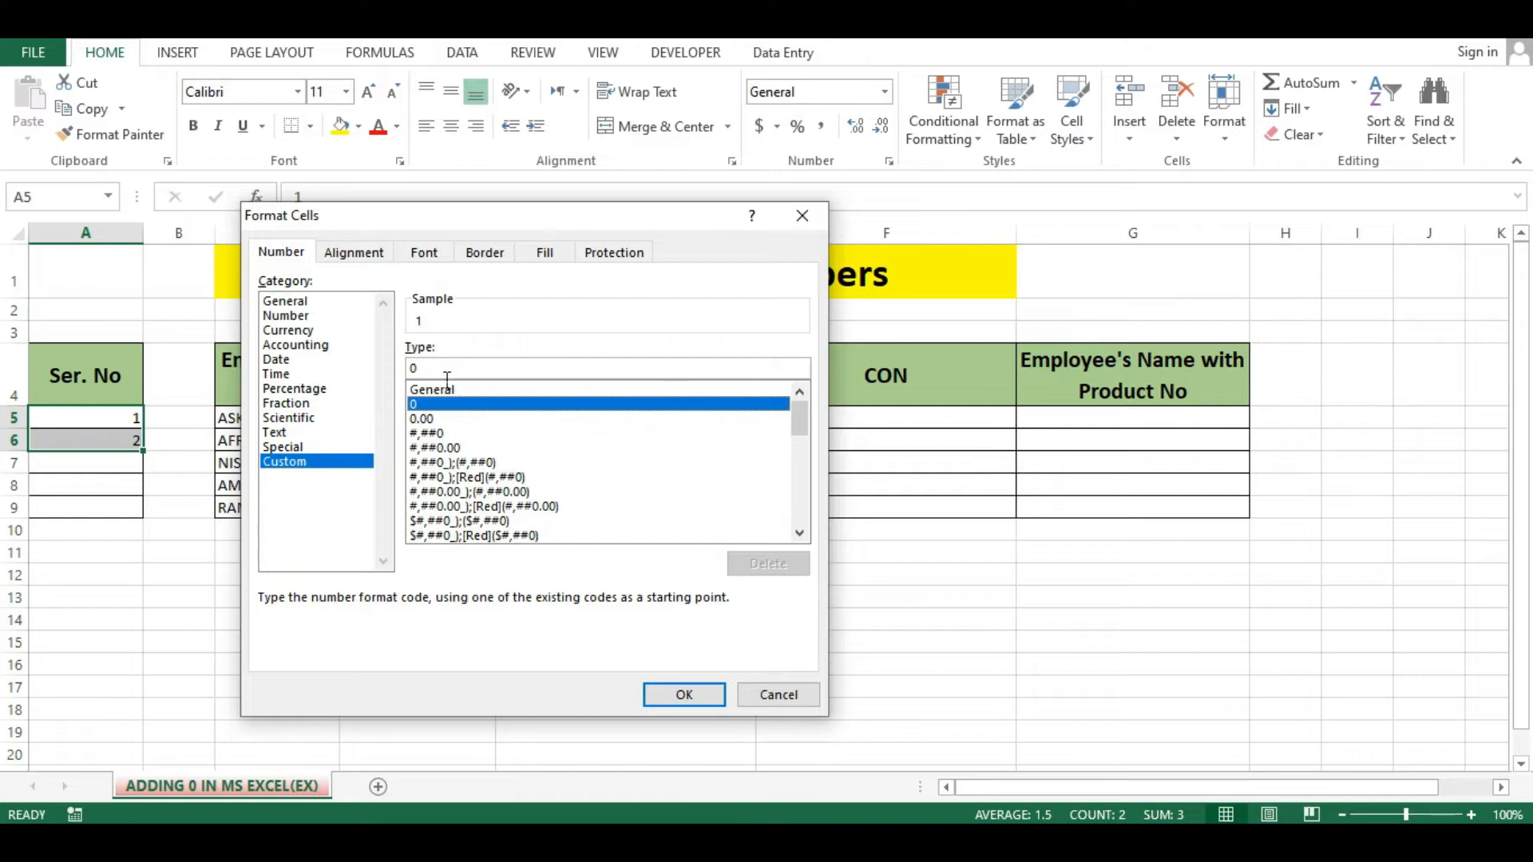
left_click(447, 377)
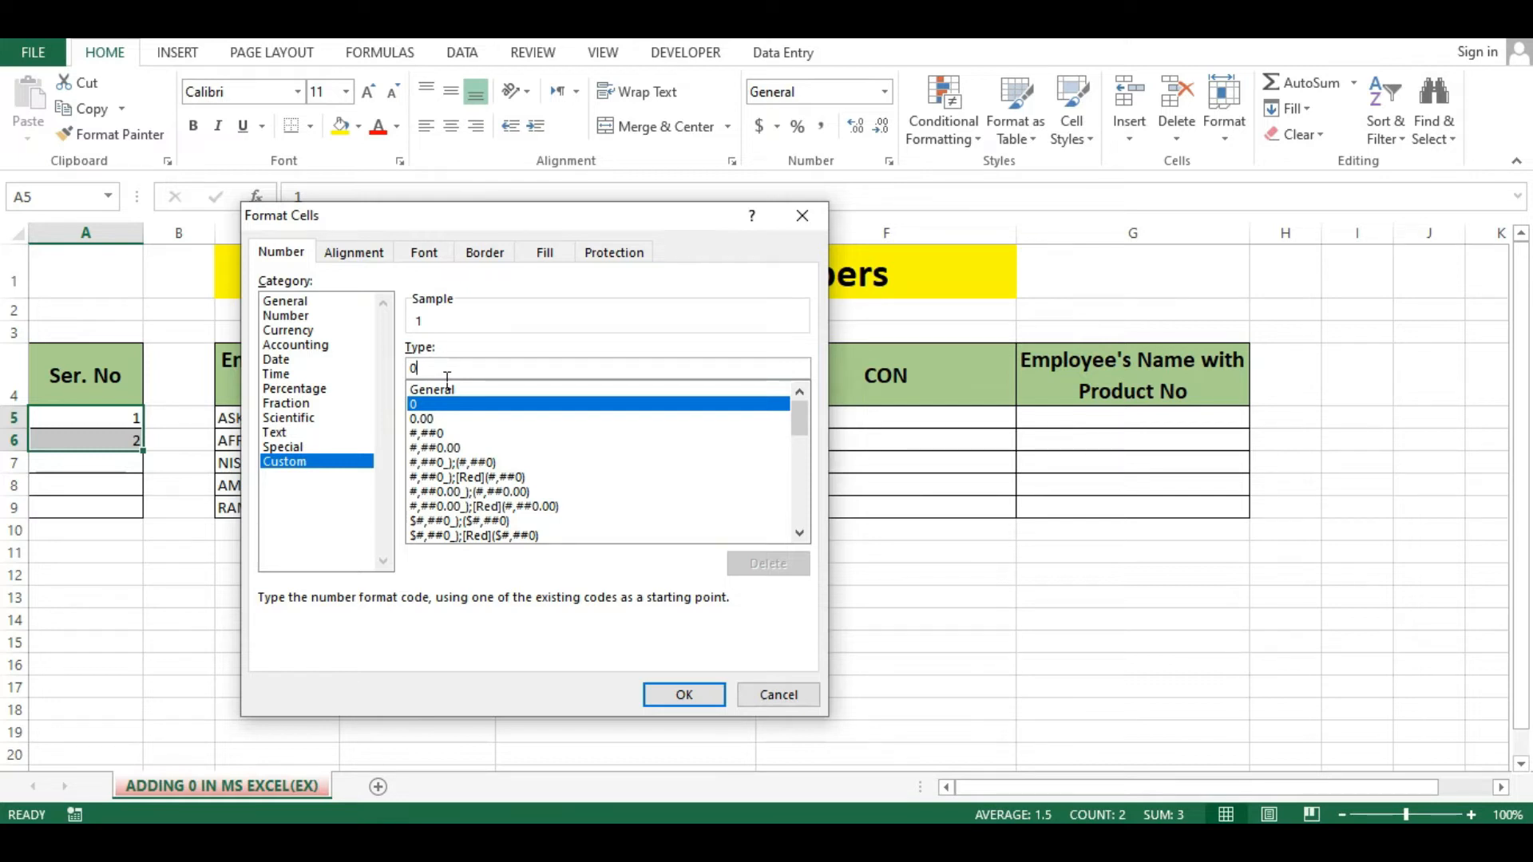
type("0")
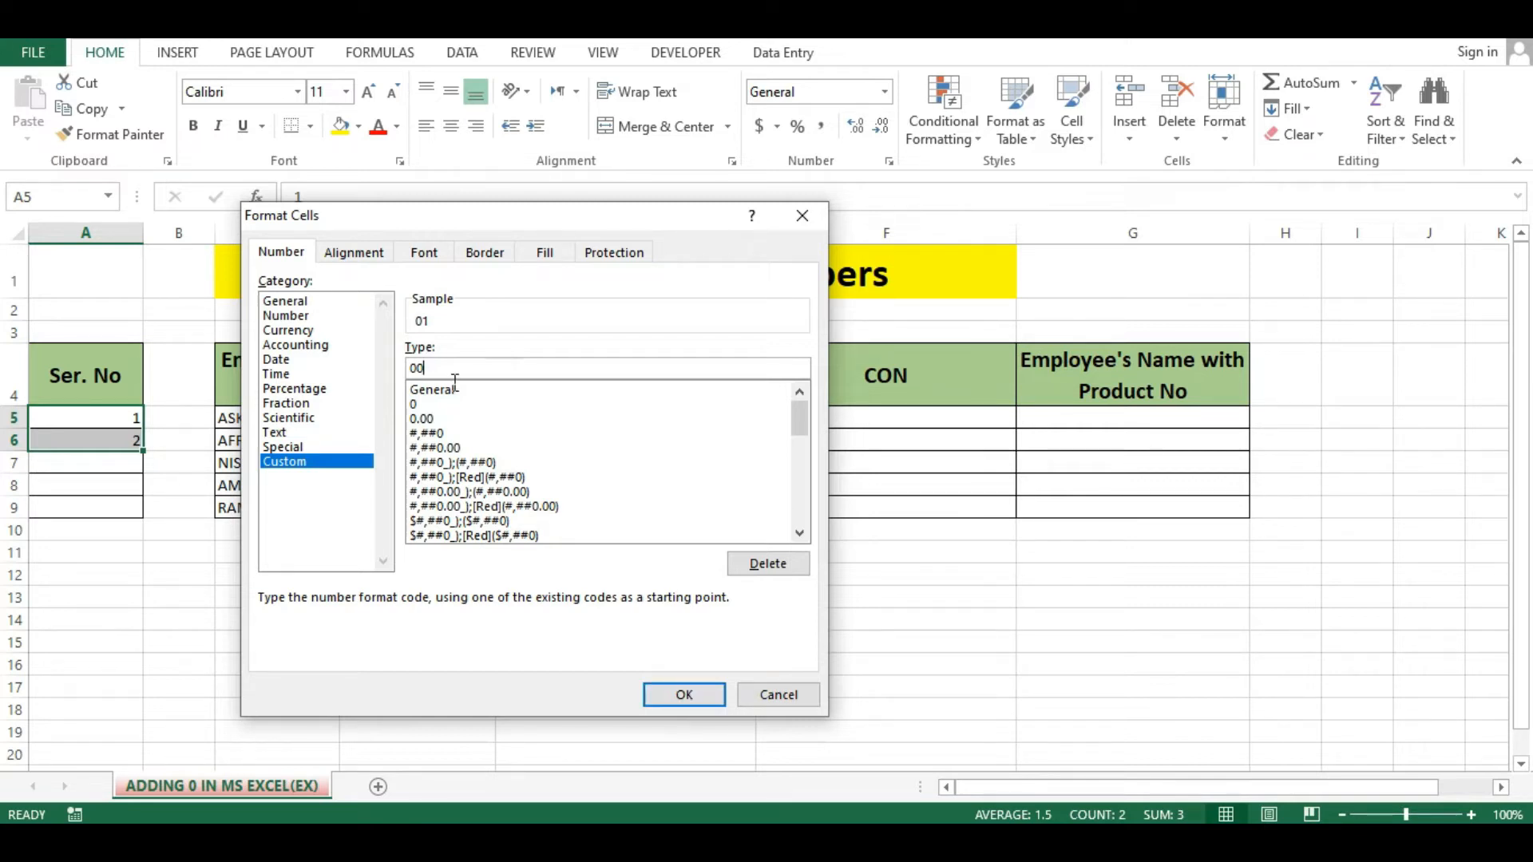
Try the seven-zero format code 0000000 for the serial numbers, and shorten it back to 00.
type("00000")
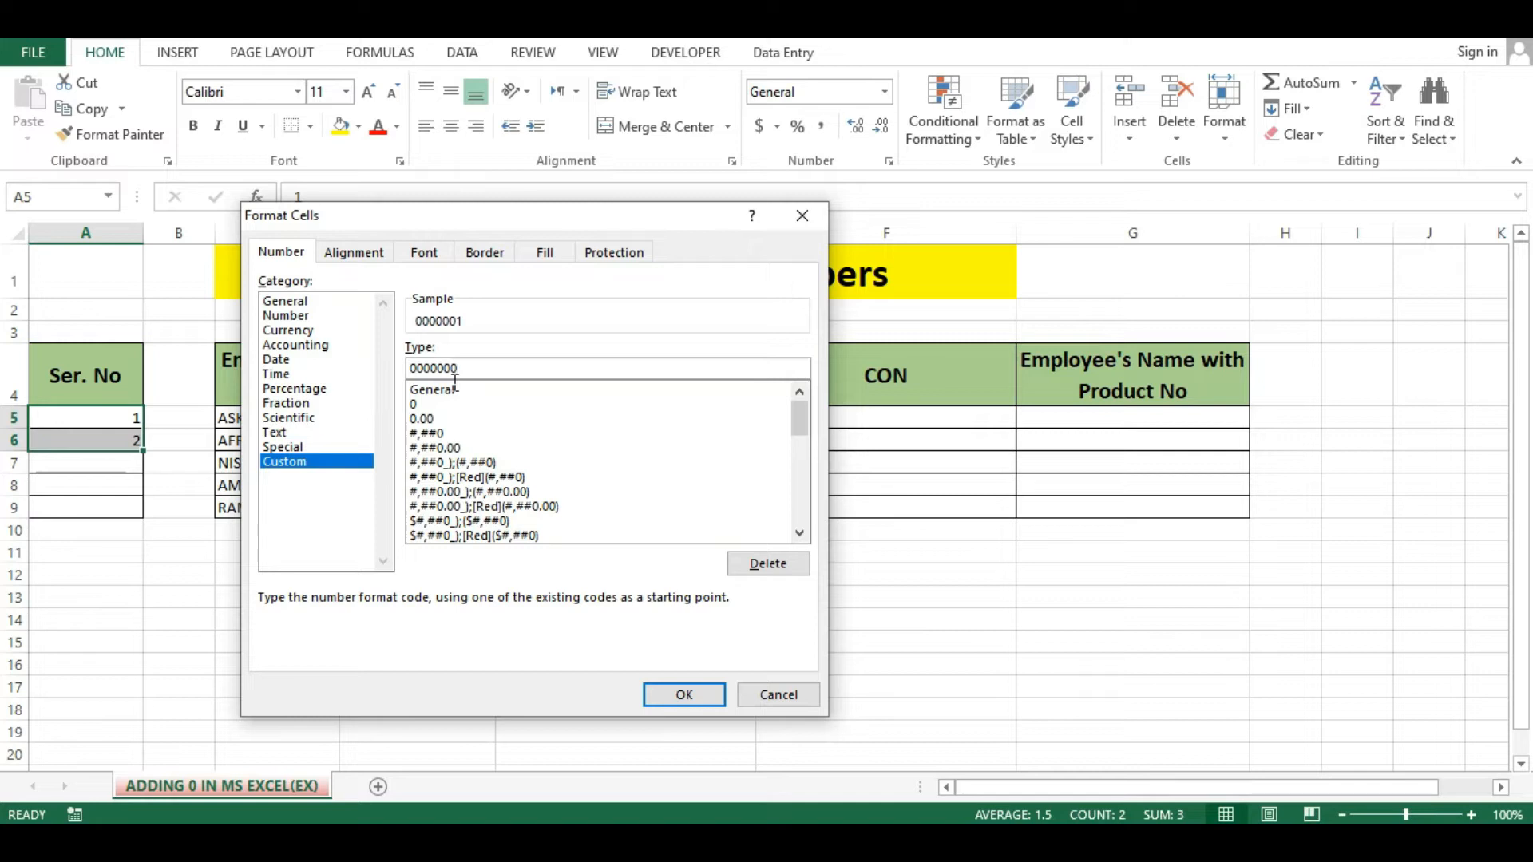
key("BackSpace")
key("BackSpace")
key("BackSpace")
key("BackSpace")
key("BackSpace")
Apply the 00 number format to A5:A6 and extend the serial number series down to A9.
left_click(678, 700)
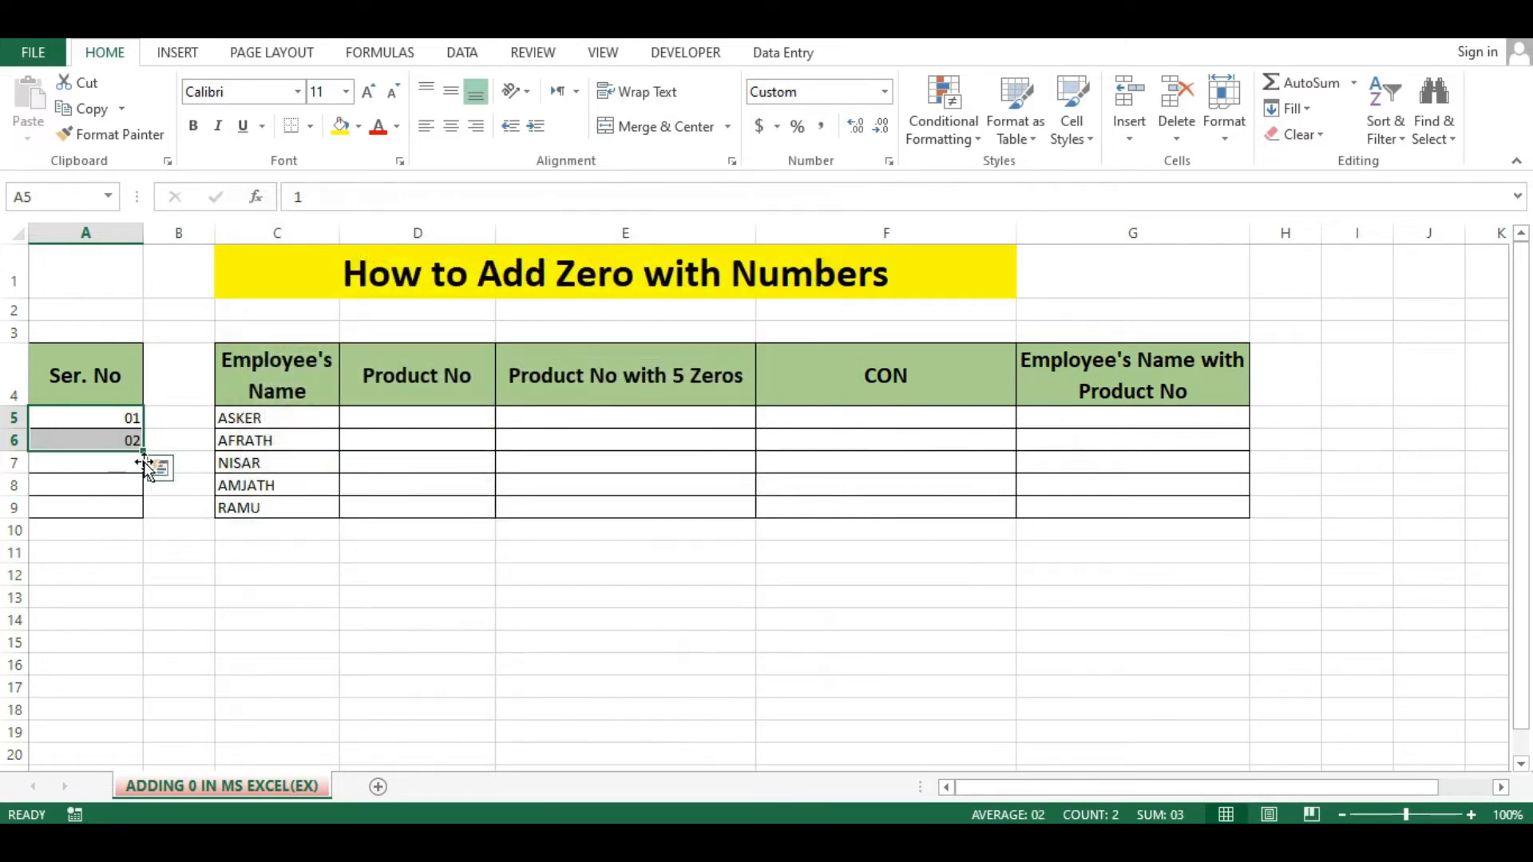
left_click_drag(143, 459, 149, 519)
Enter the product numbers 15, 23, 34, 45 and 50 in cells D5 to D9.
left_click(483, 426)
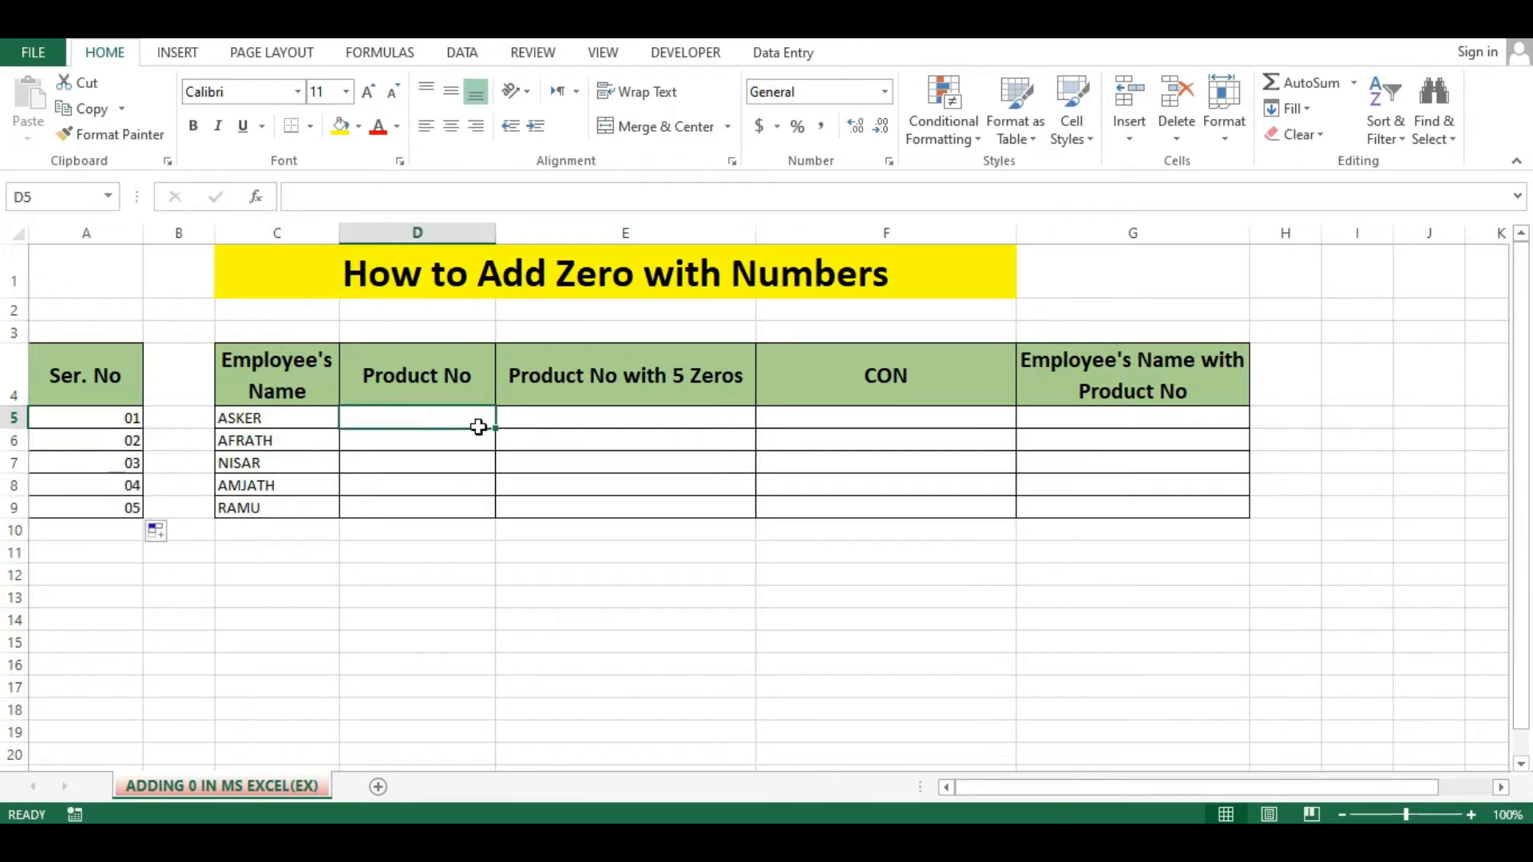
type("15")
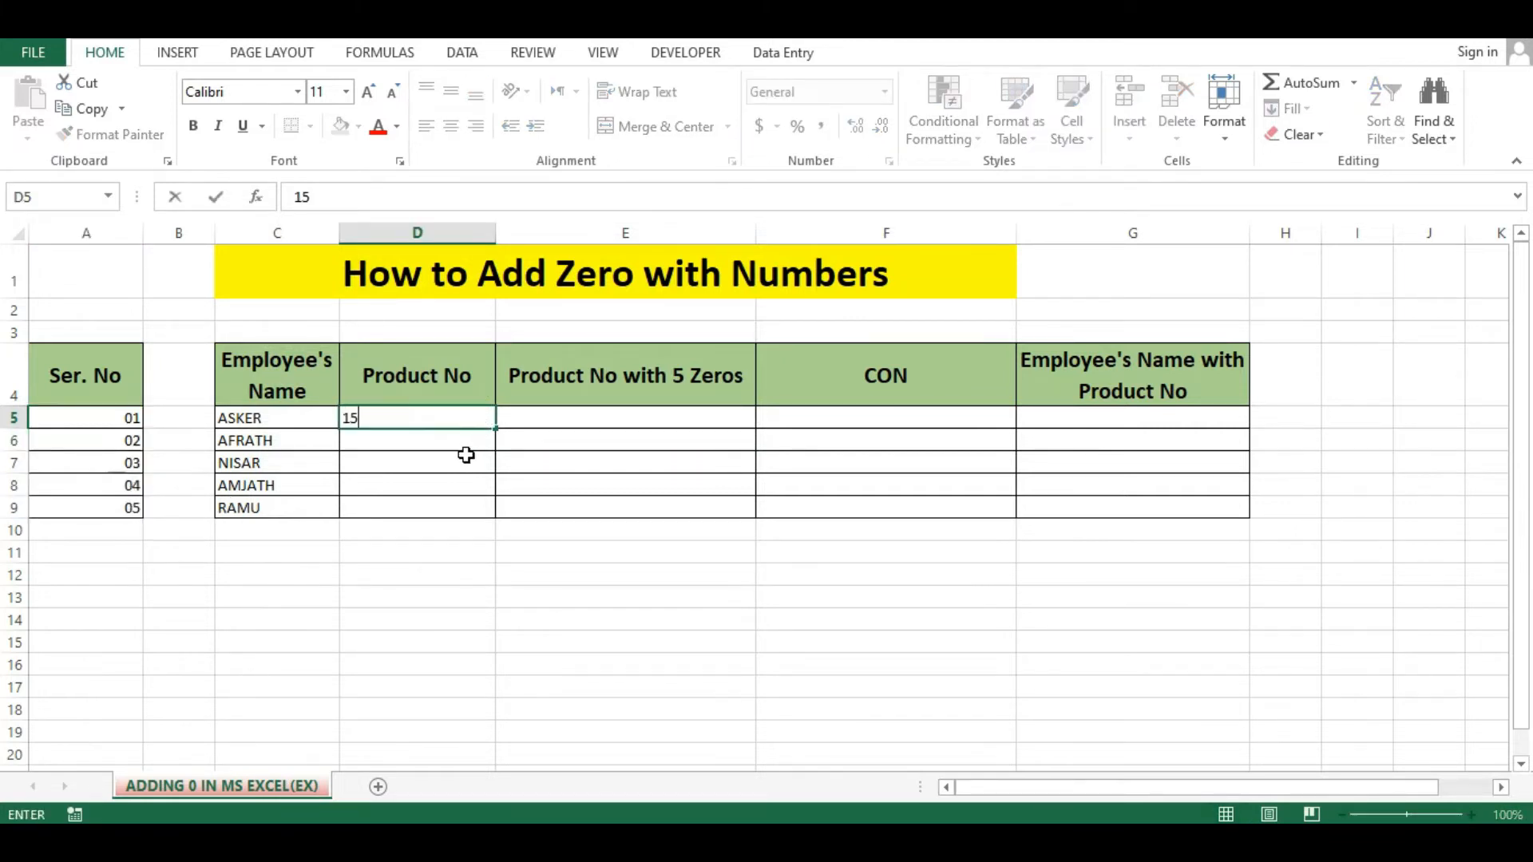
key("Return")
type("23")
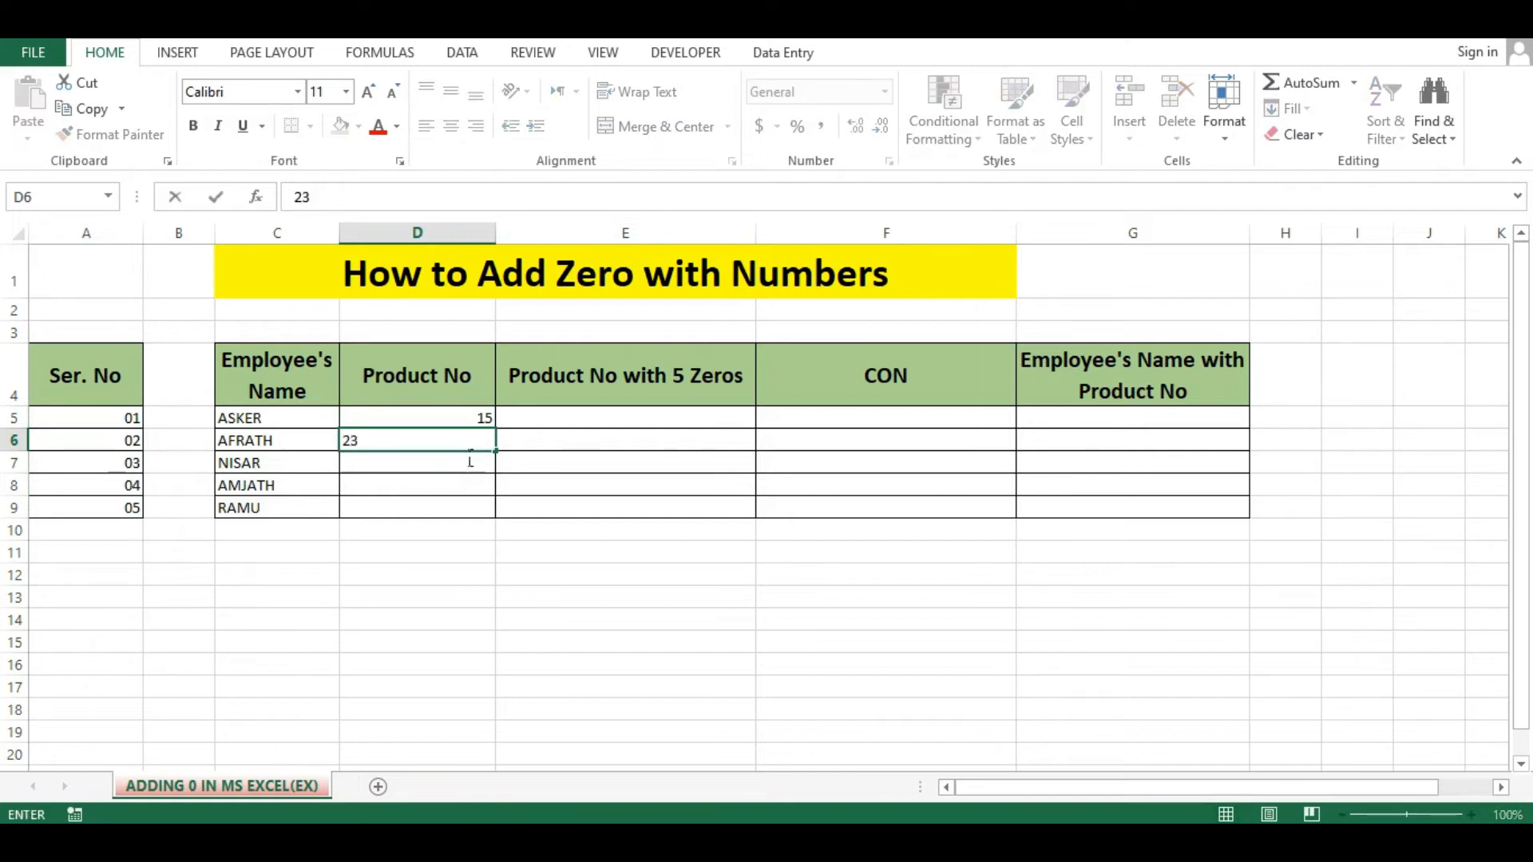
key("Return")
type("34")
key("Return")
type("45")
key("Return")
type("50")
Enter the formula =TEXT(D5,"00000") in E5 to show the first product number with leading zeros.
left_click(568, 423)
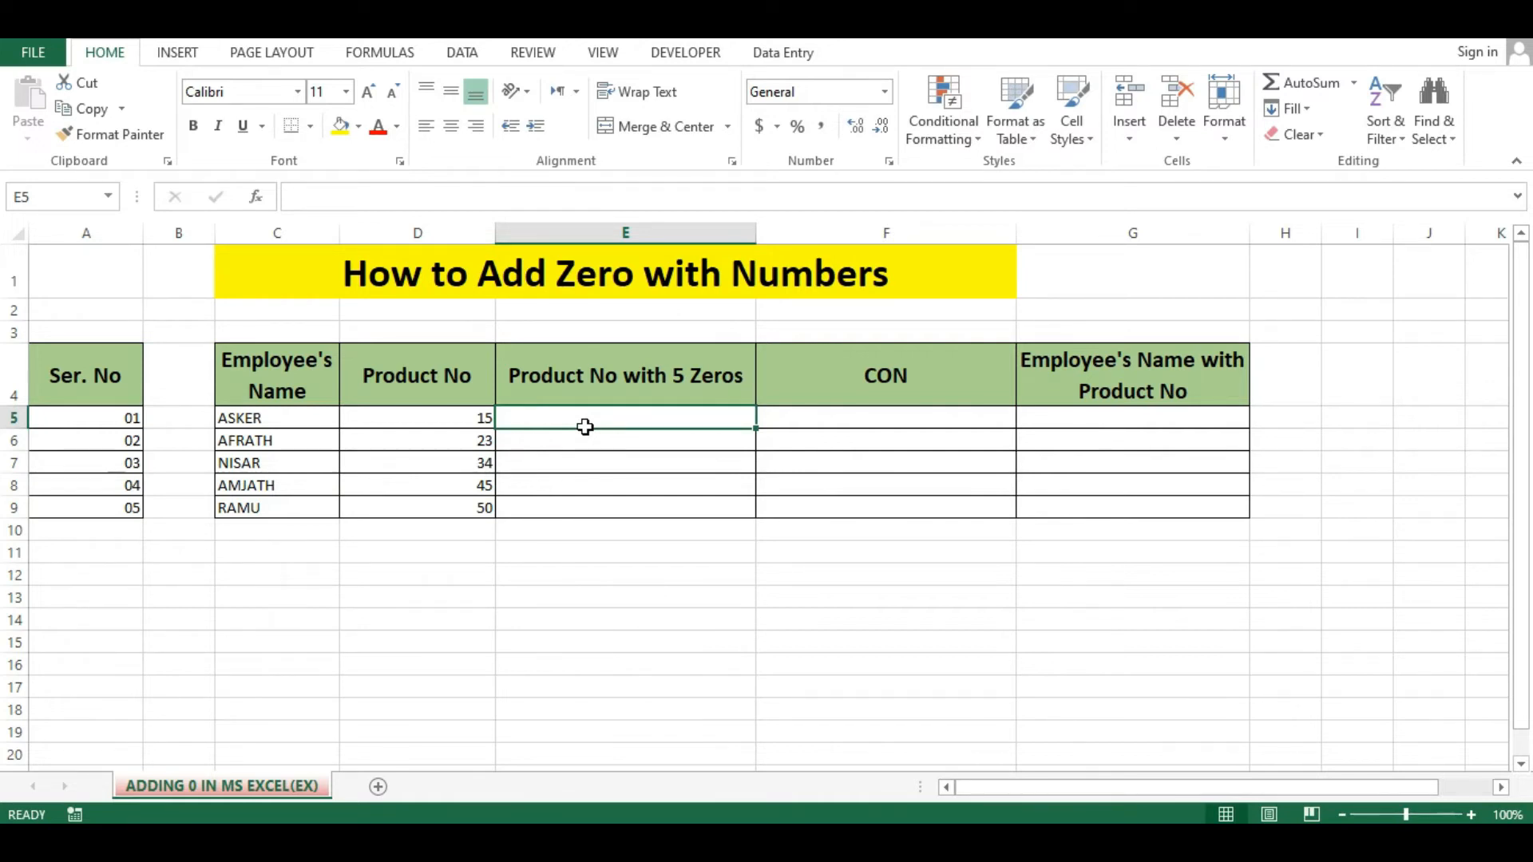
type("=")
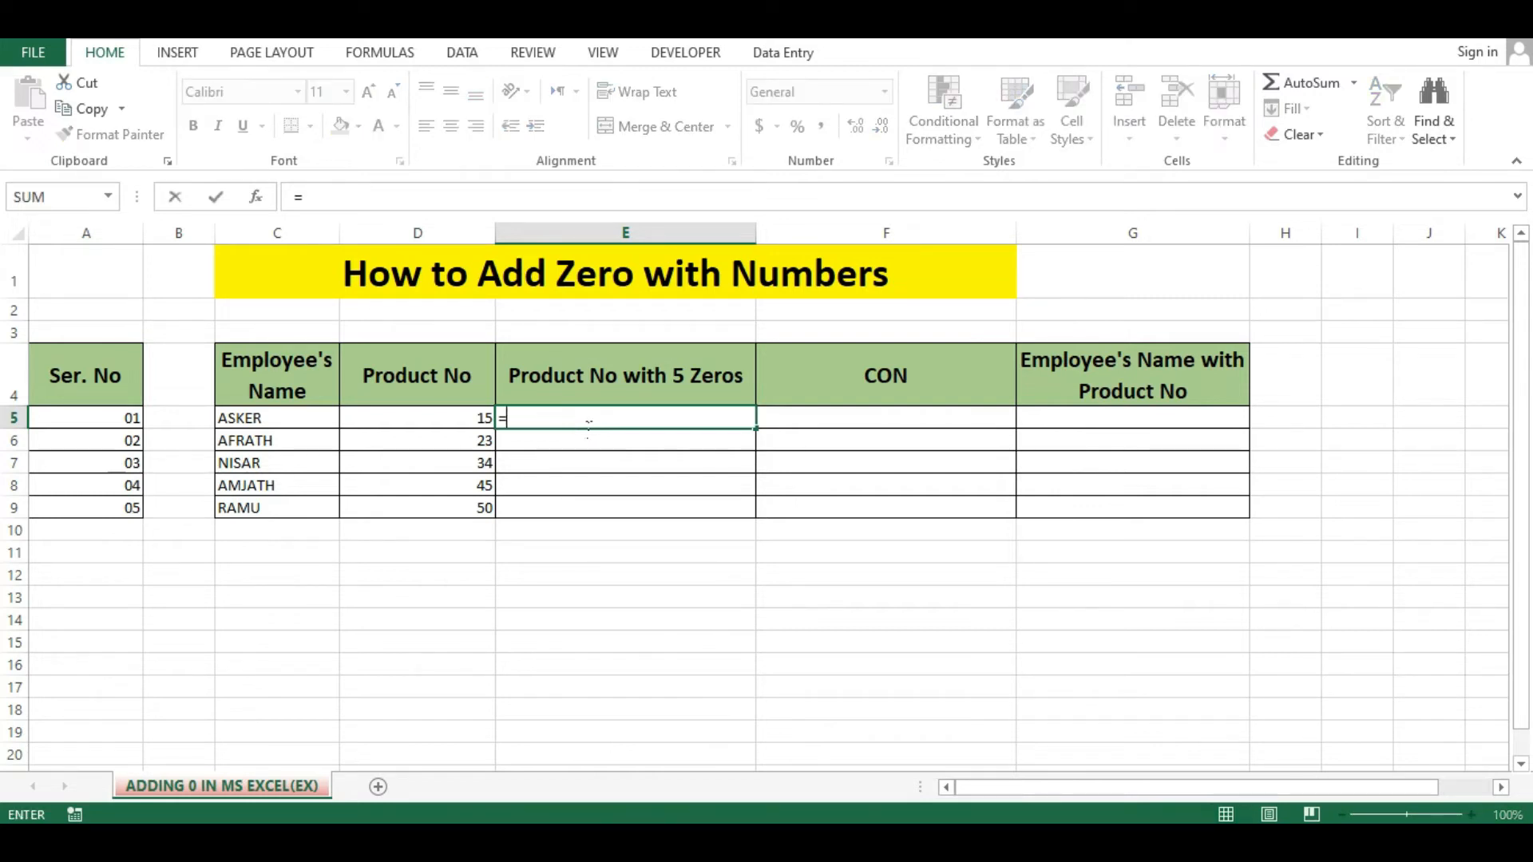
type("text")
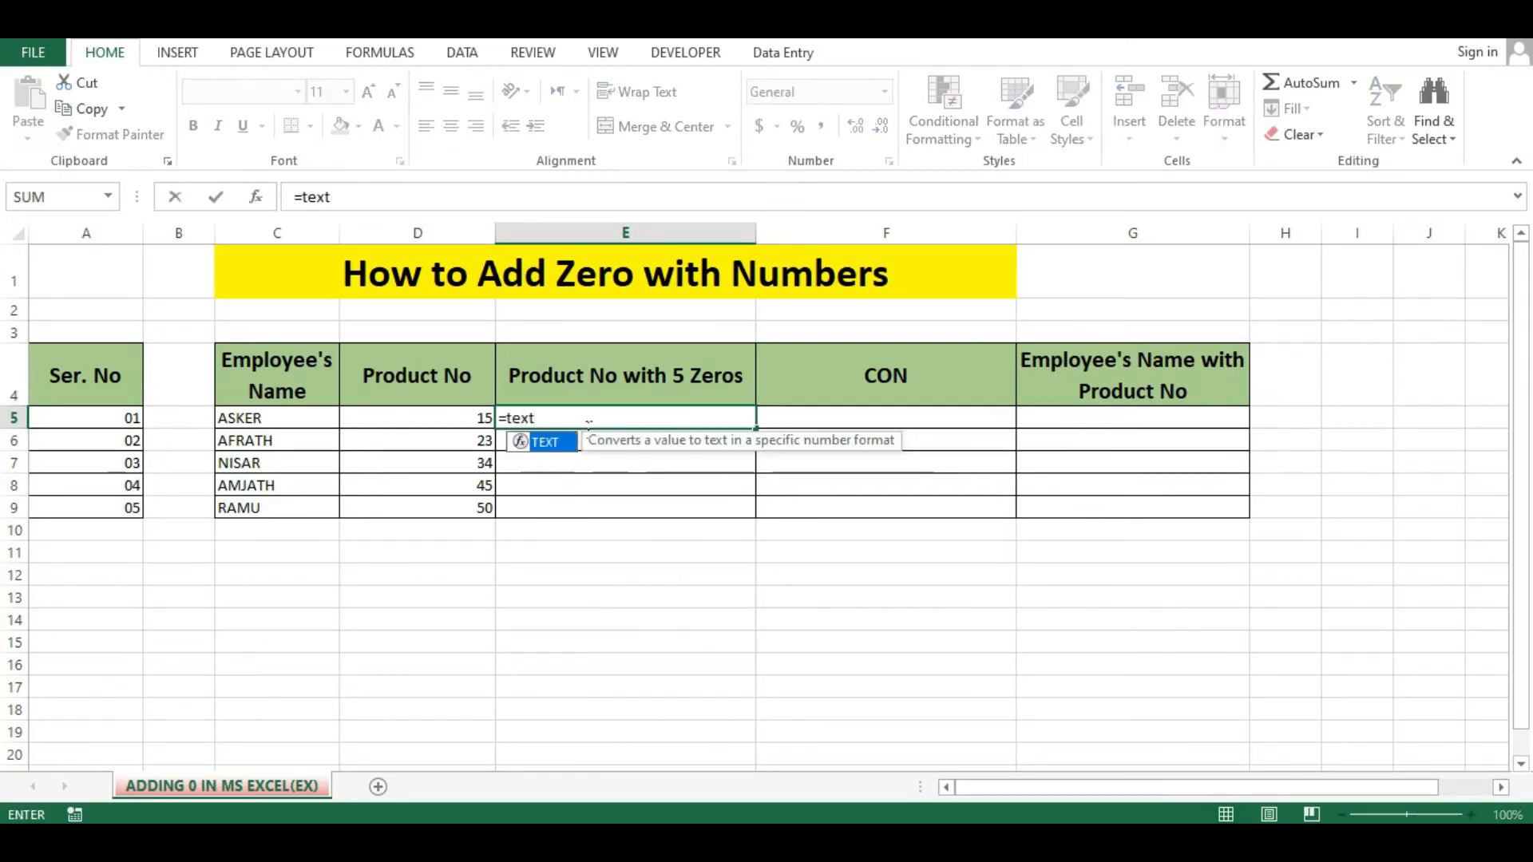
key("Tab")
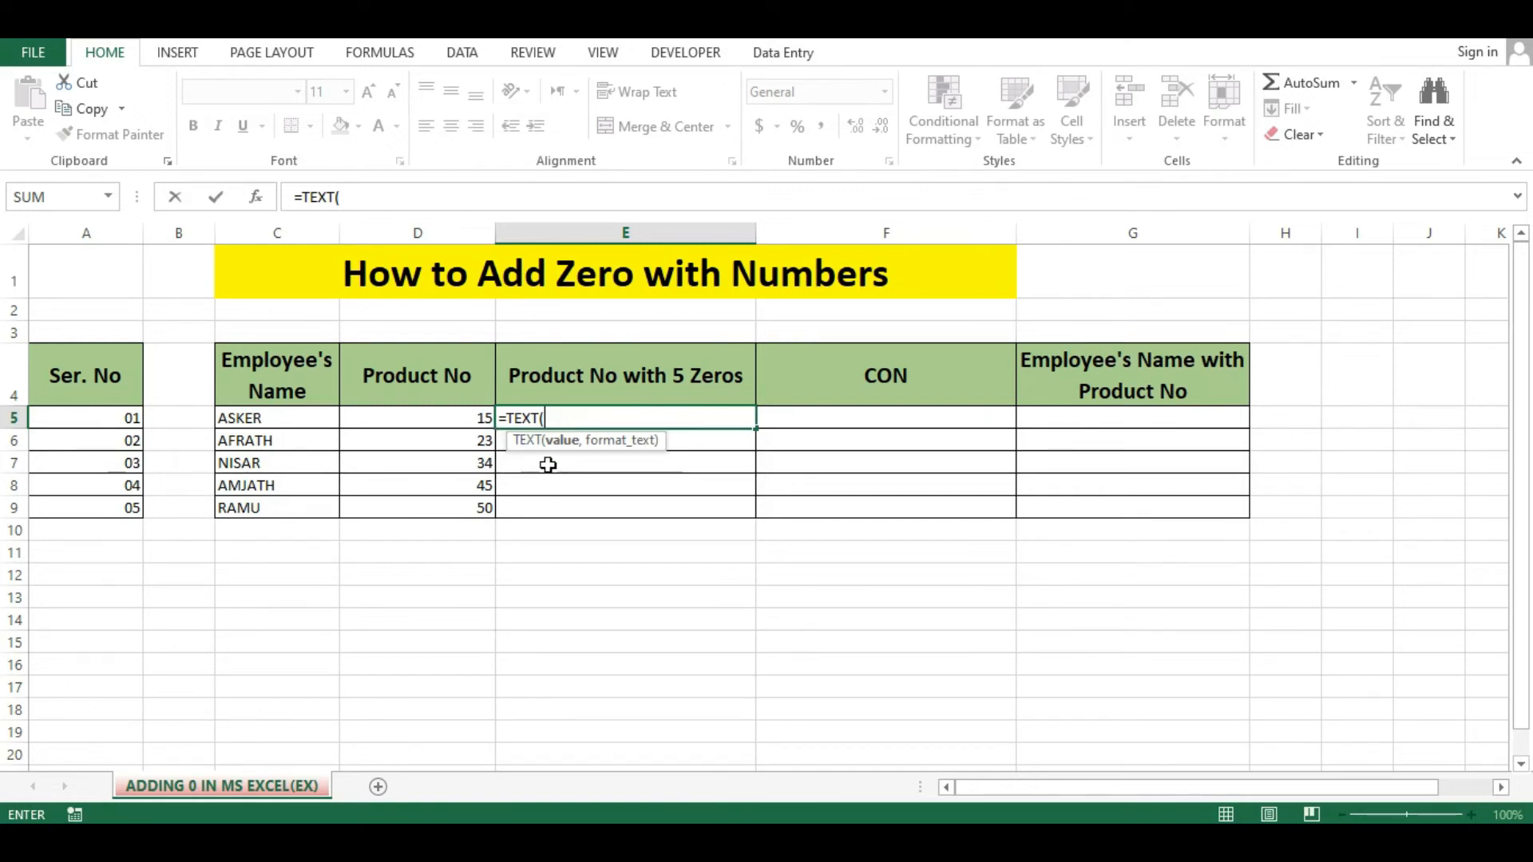
left_click(458, 422)
type(",")
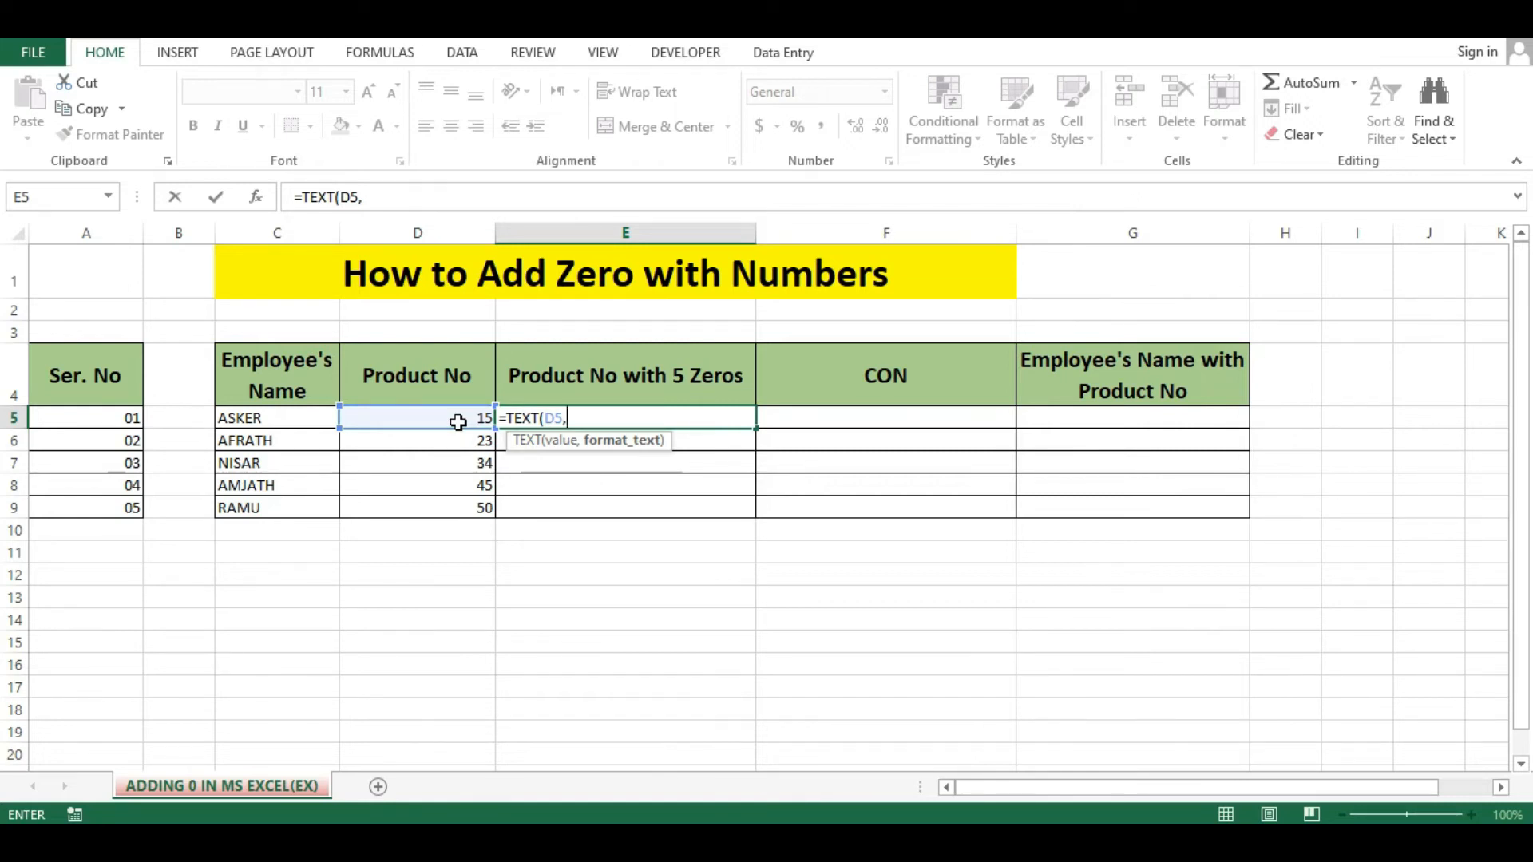
type("\"00000\"")
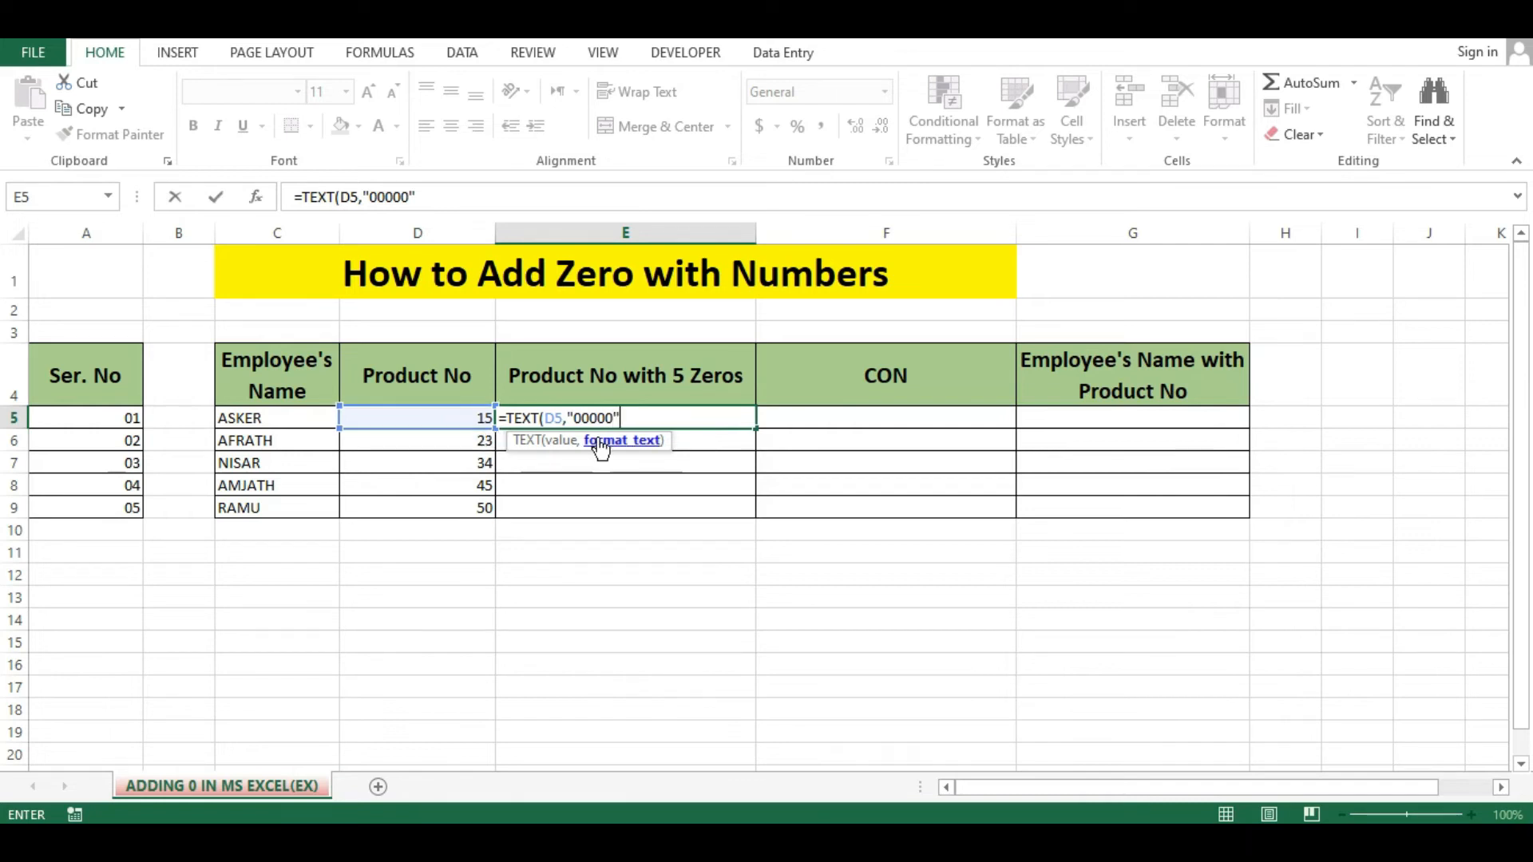
type(")")
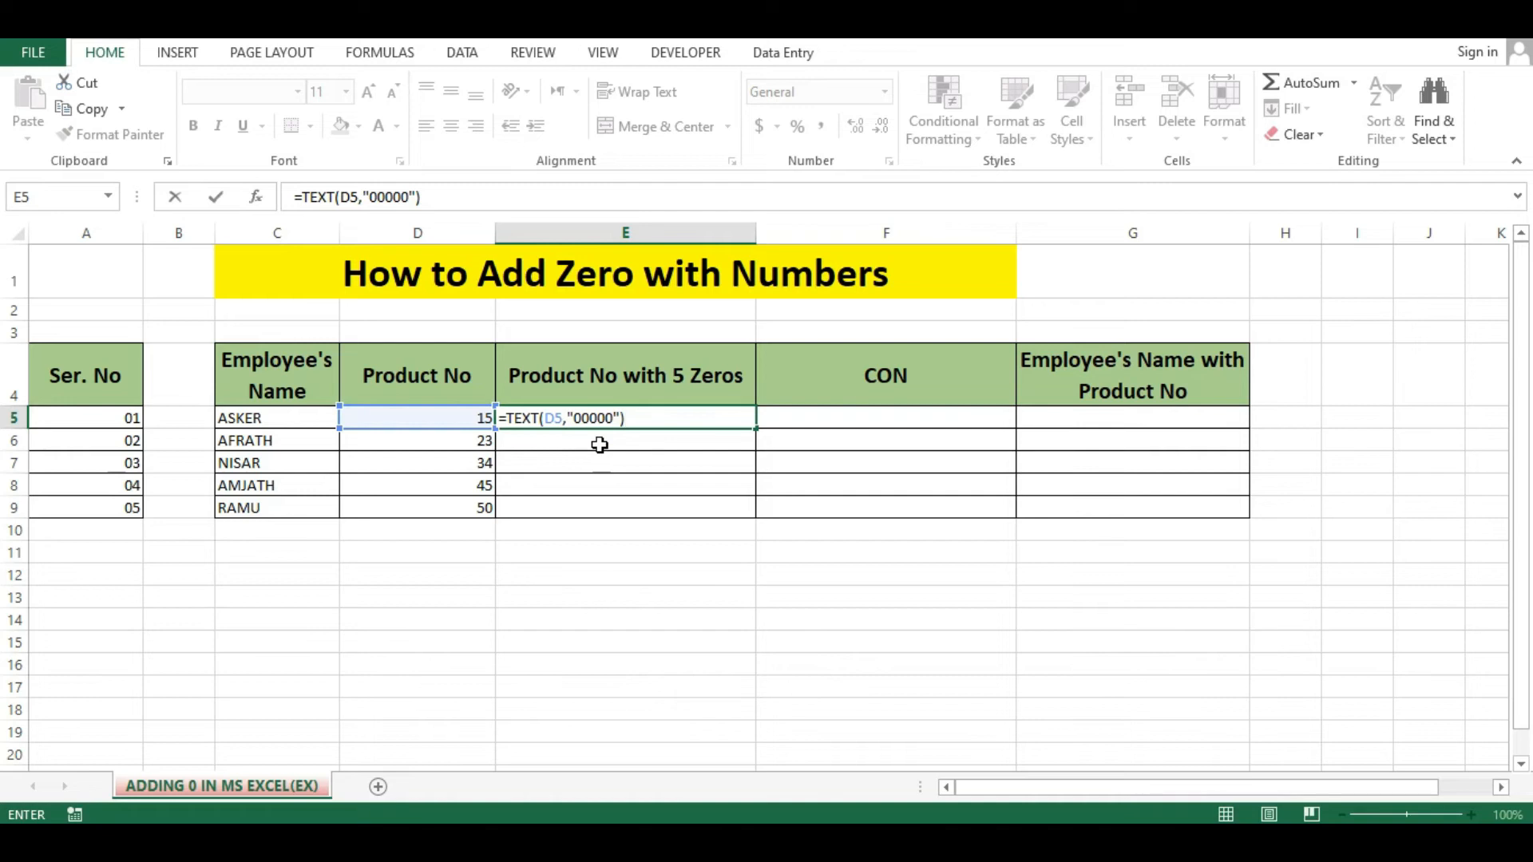
key("Return")
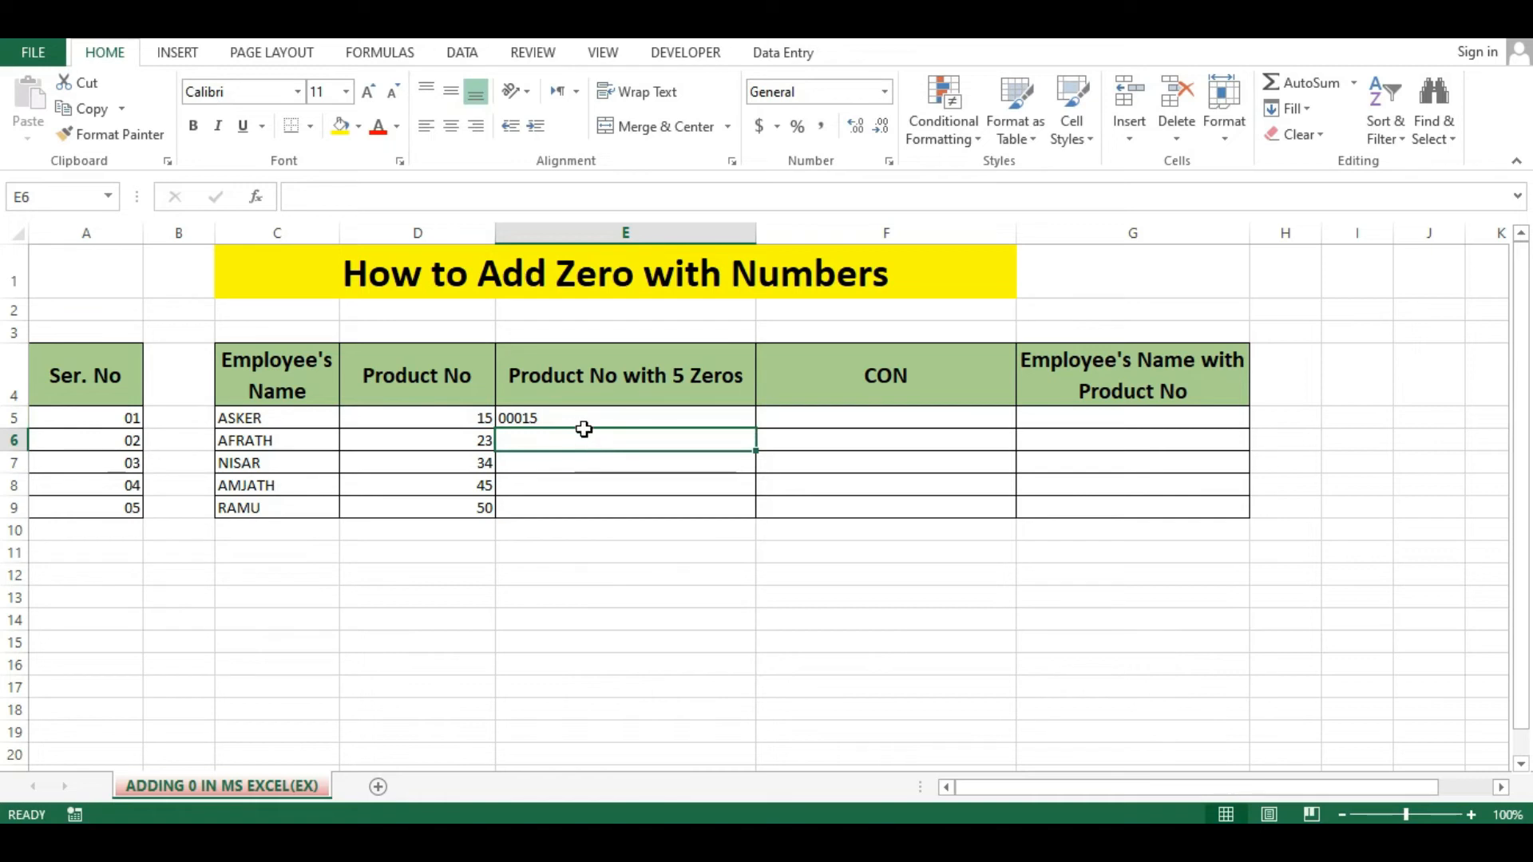
Change the E5 formula to =TEXT(D5,"0000000") and fill it down to E9.
left_click(584, 425)
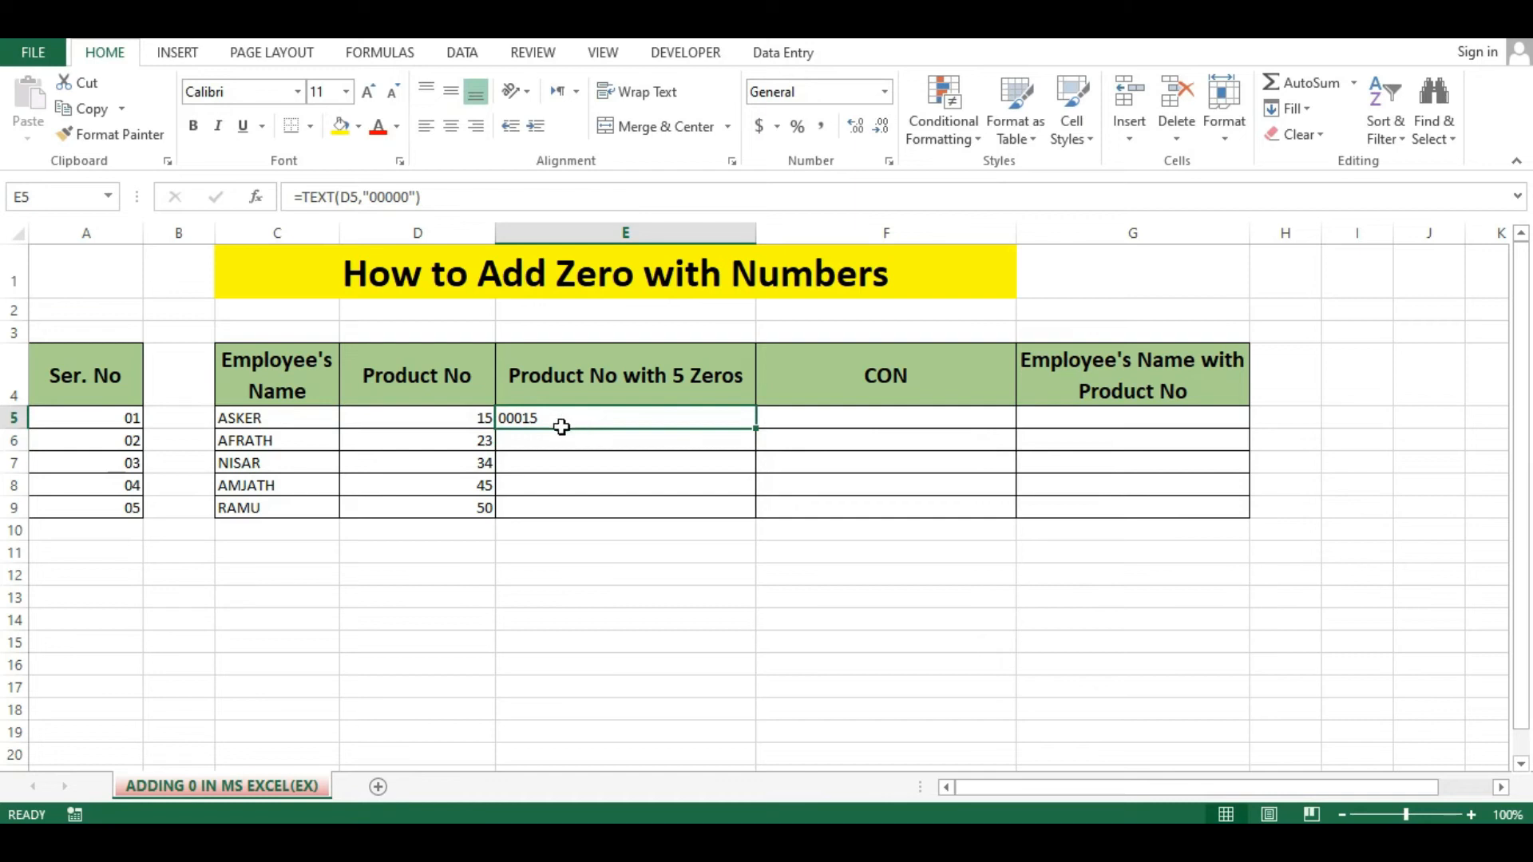
double_click(561, 427)
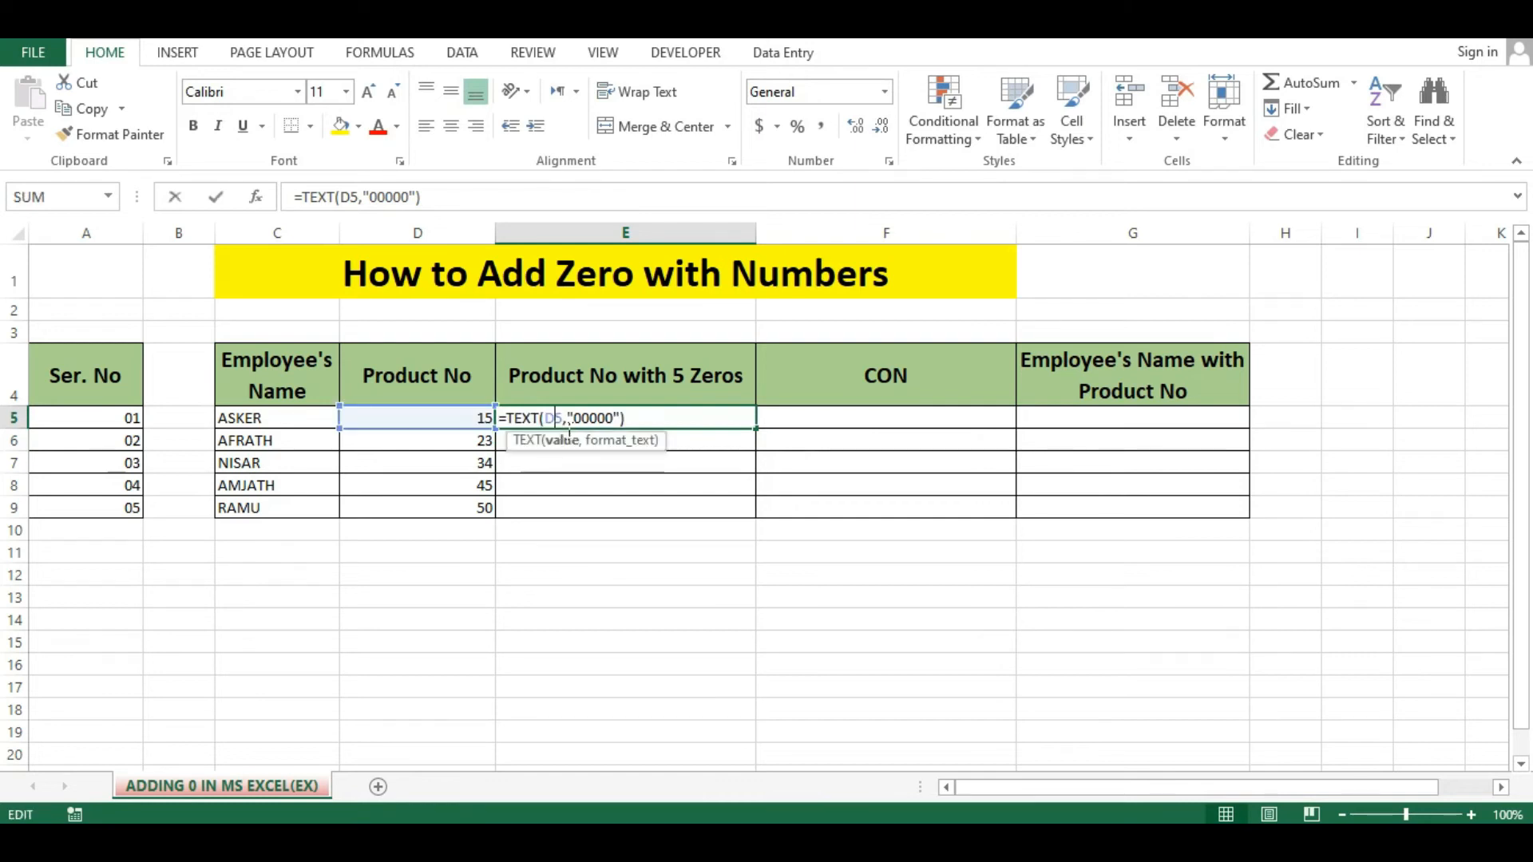
left_click(625, 428)
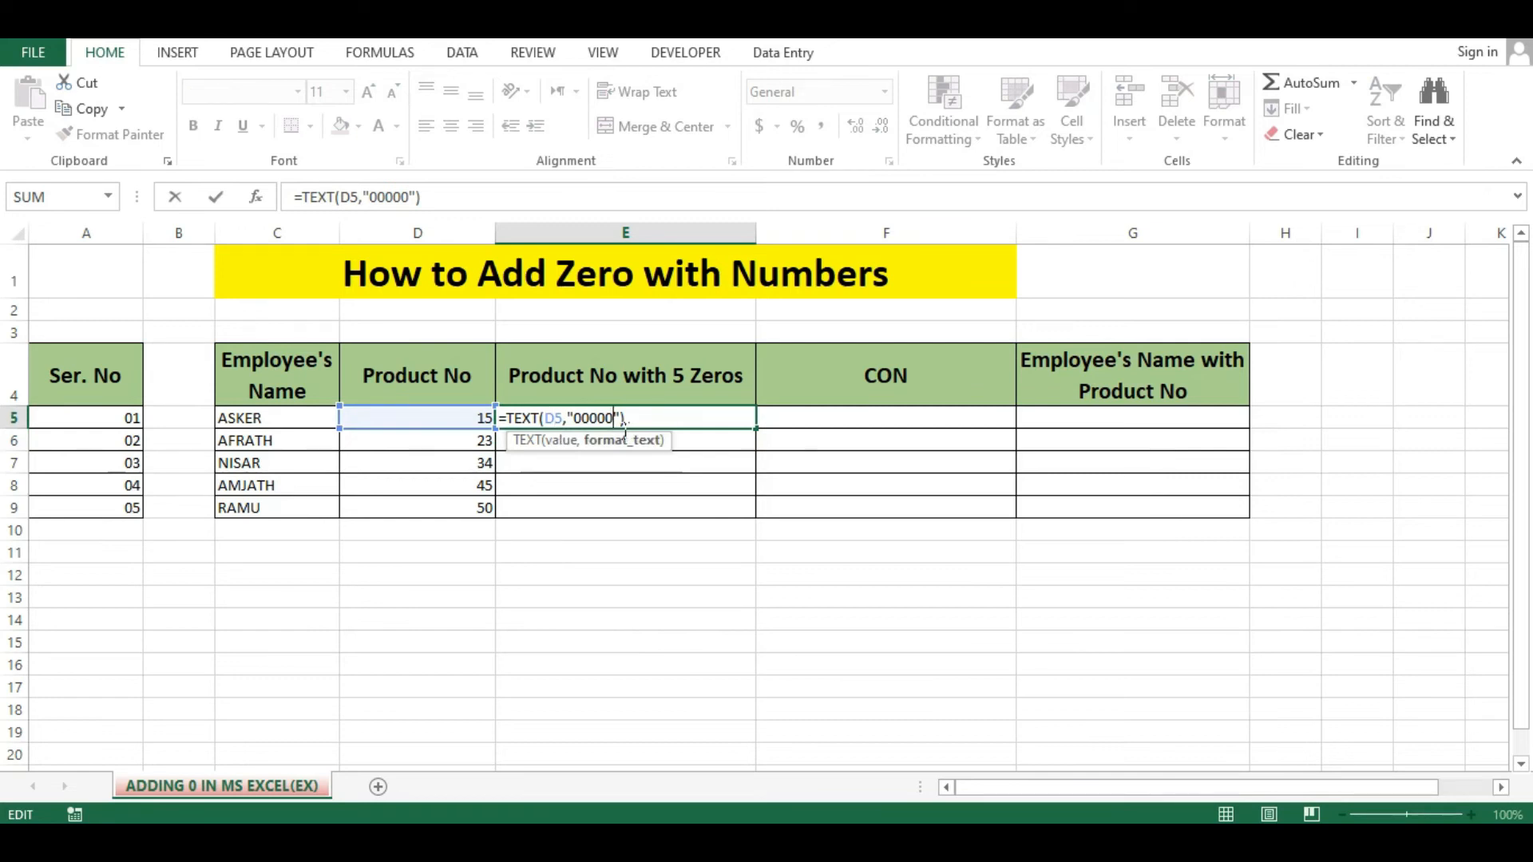
type("00")
key("Right")
key("Right")
key("Return")
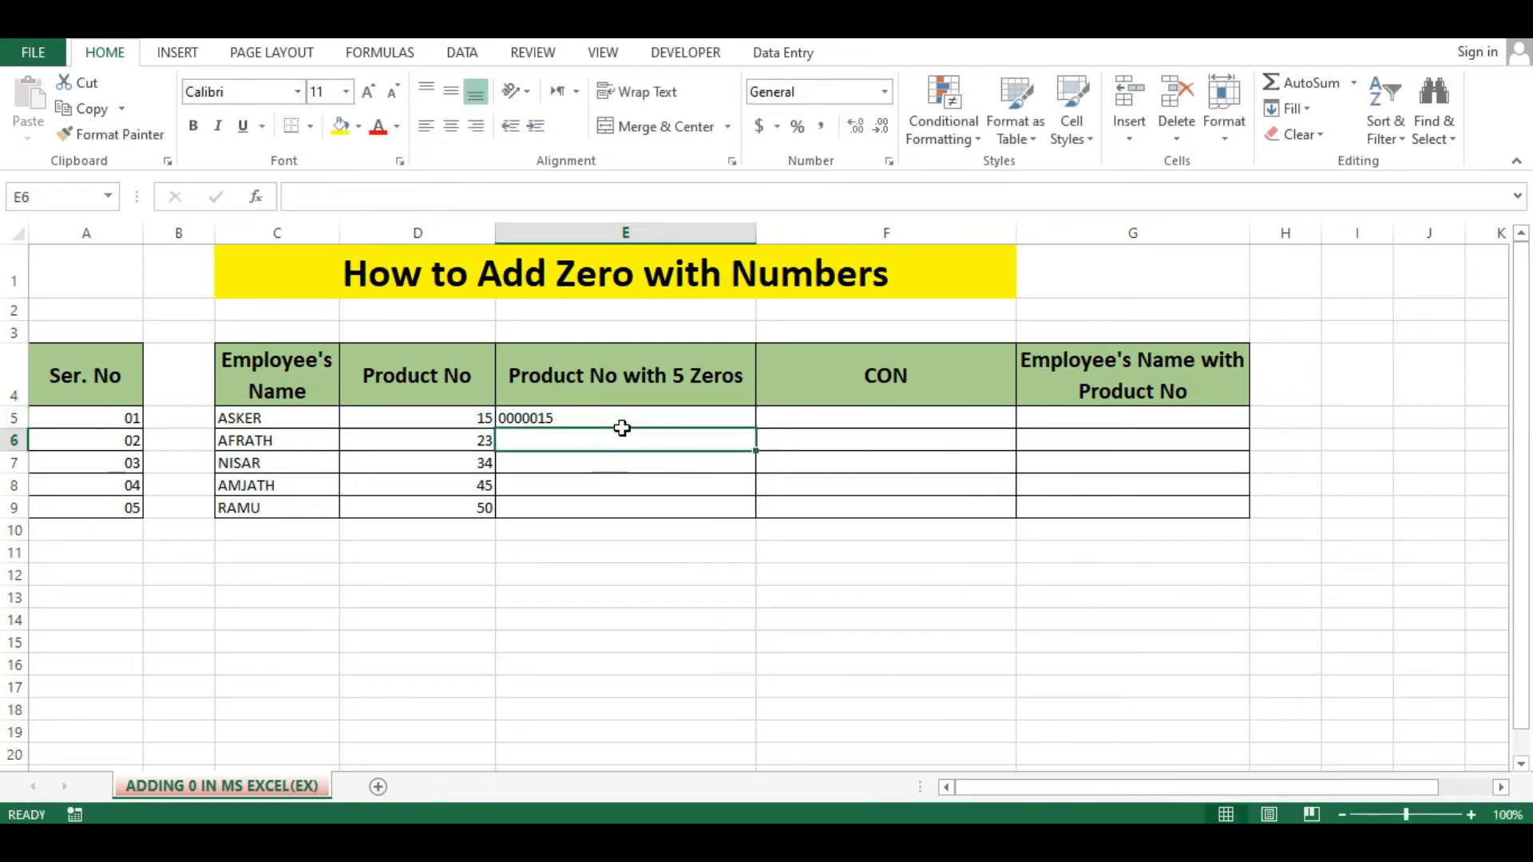
left_click(629, 425)
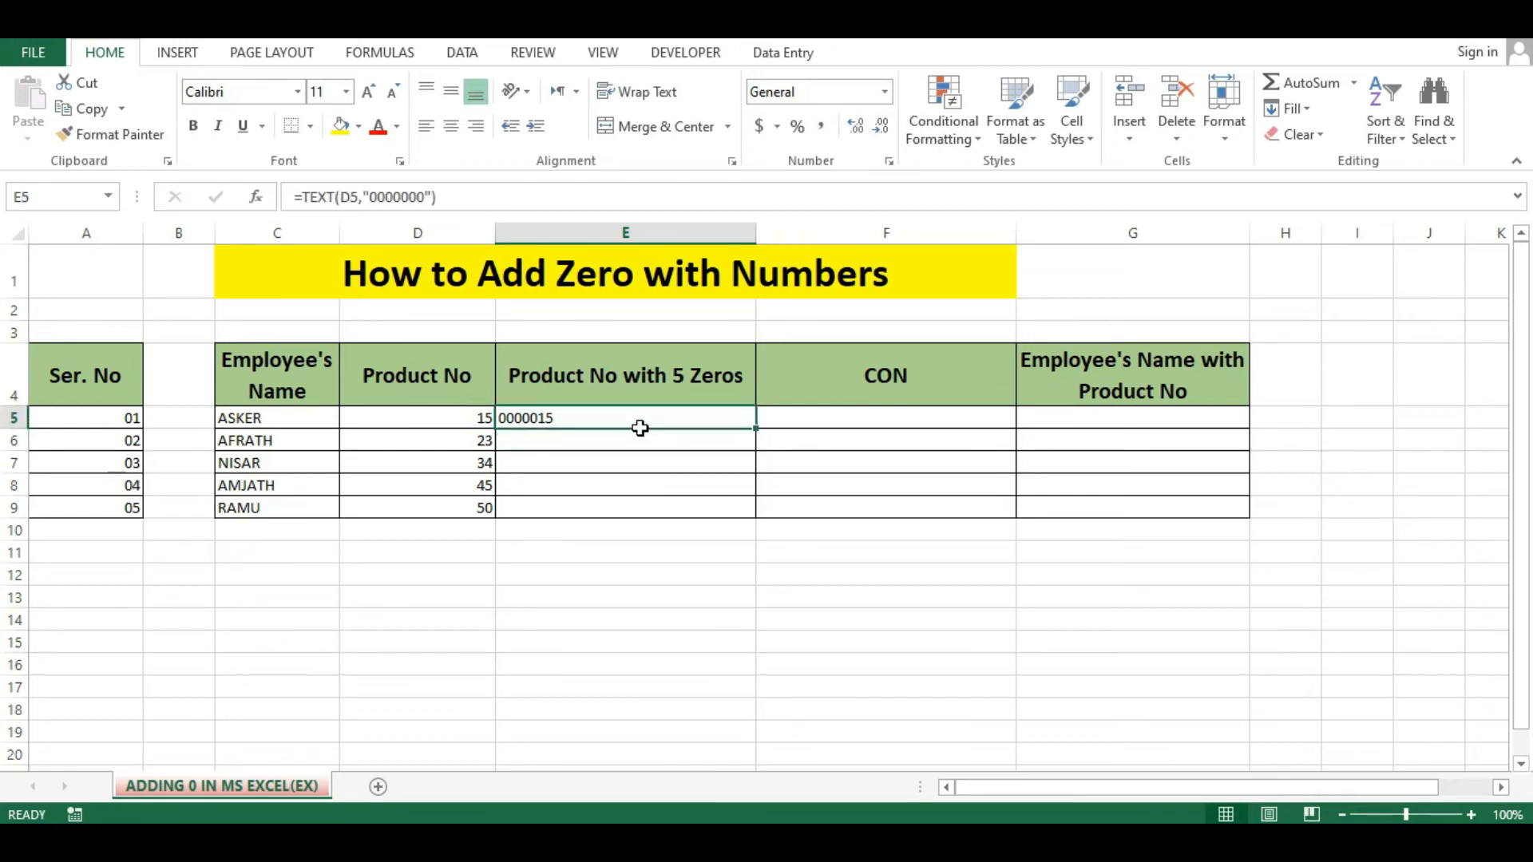
left_click_drag(761, 437, 764, 529)
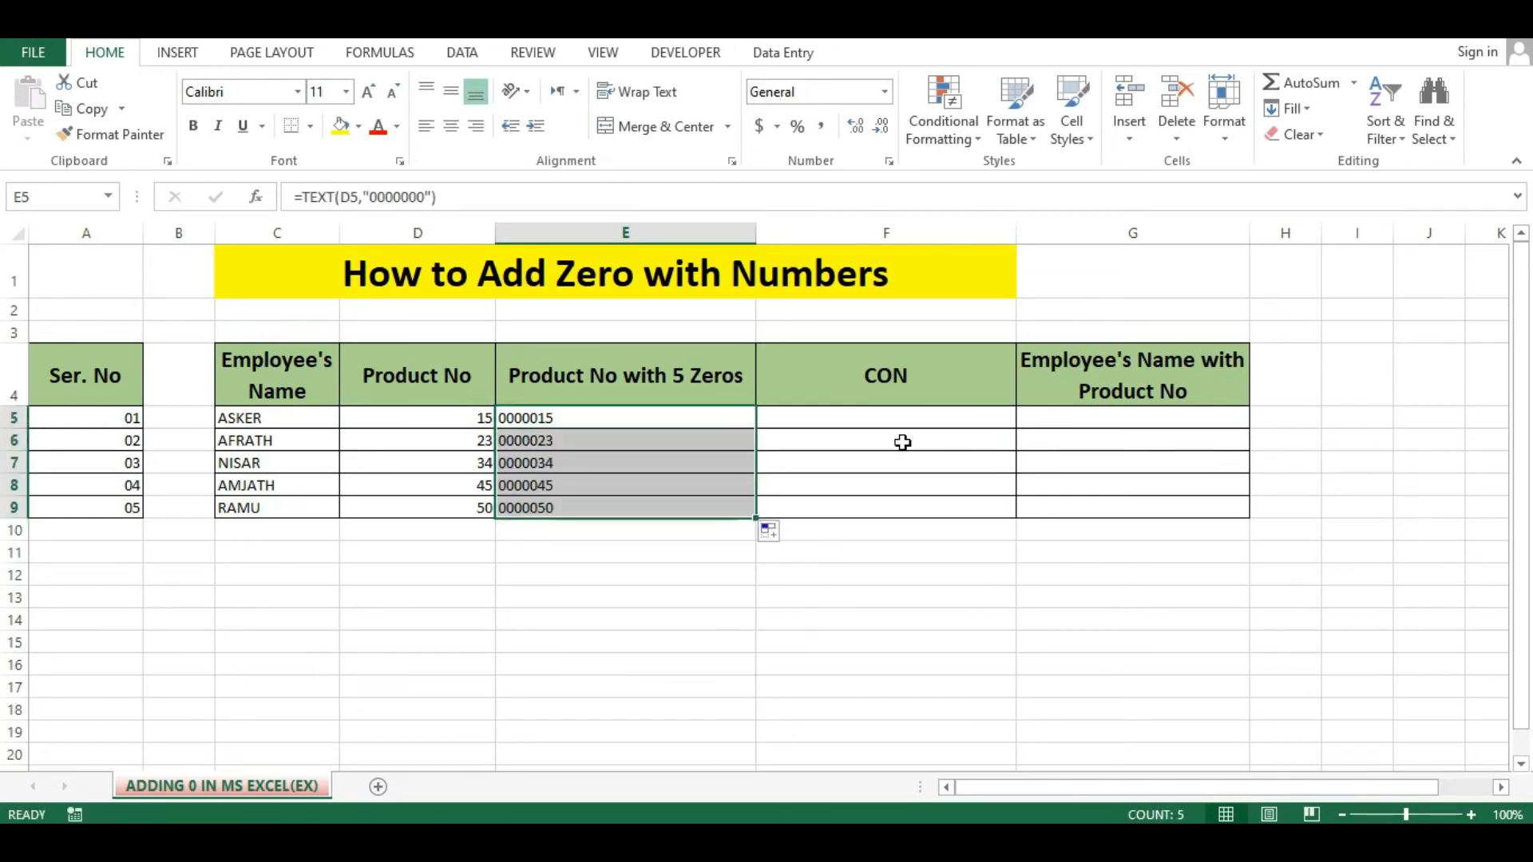
Join each employee's name with the zero-padded product number by entering =C5&E5 in G5 and filling it down to G9.
left_click(1115, 423)
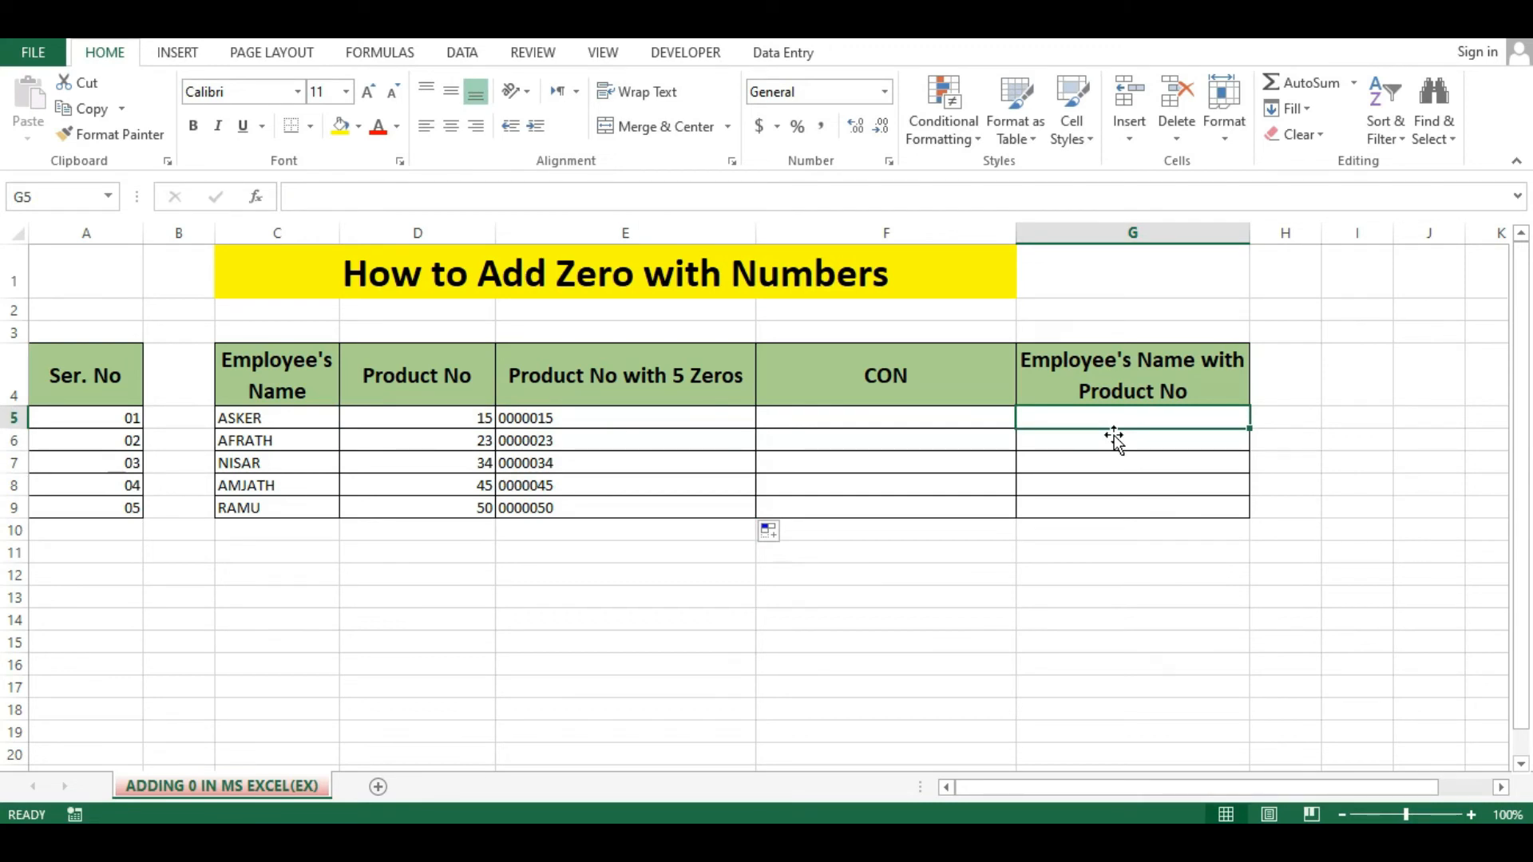
type("=")
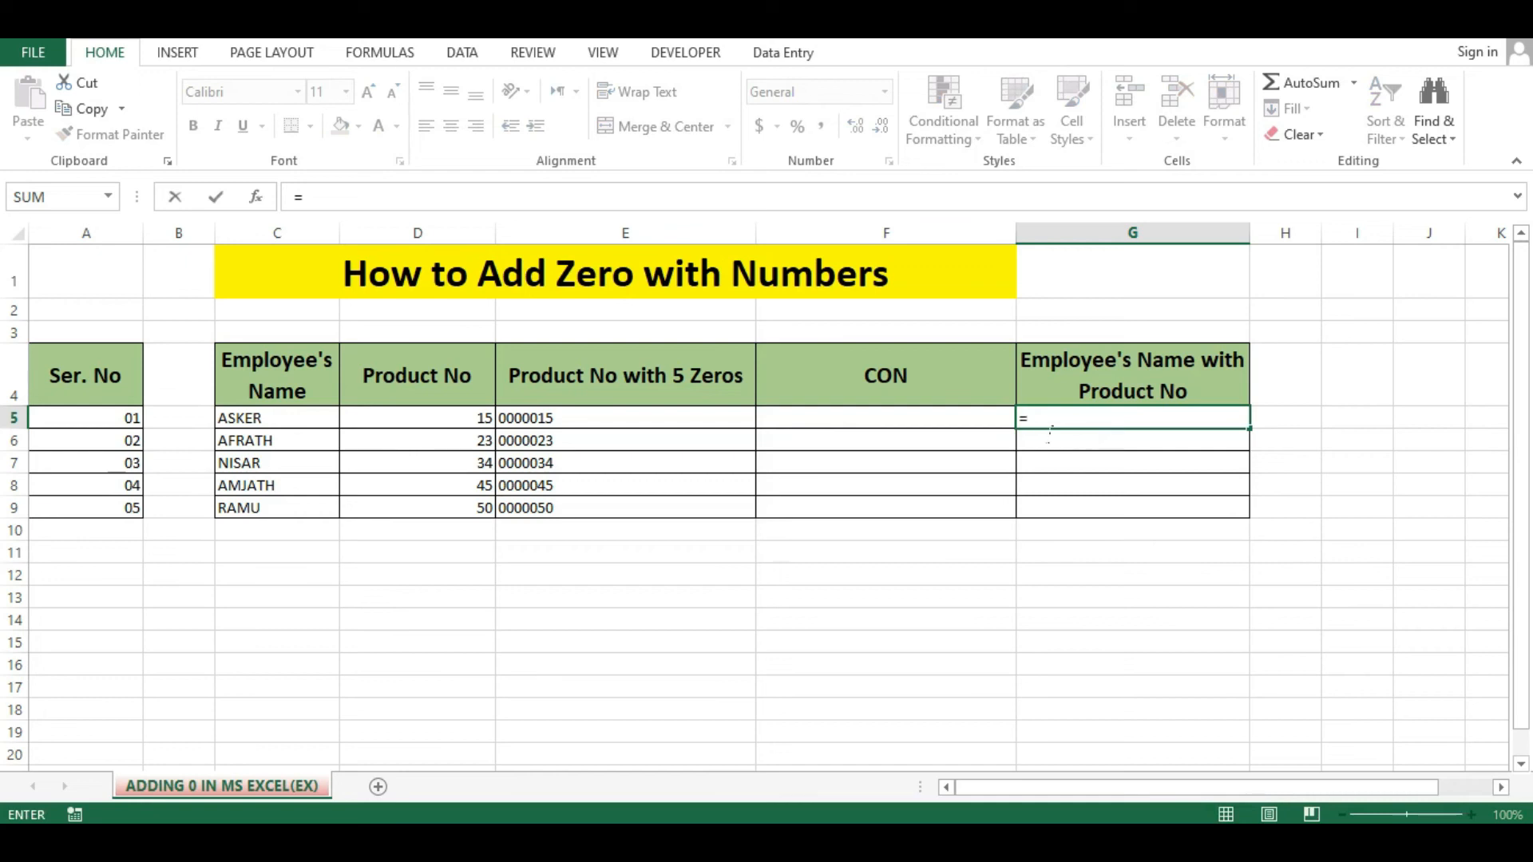
left_click(314, 423)
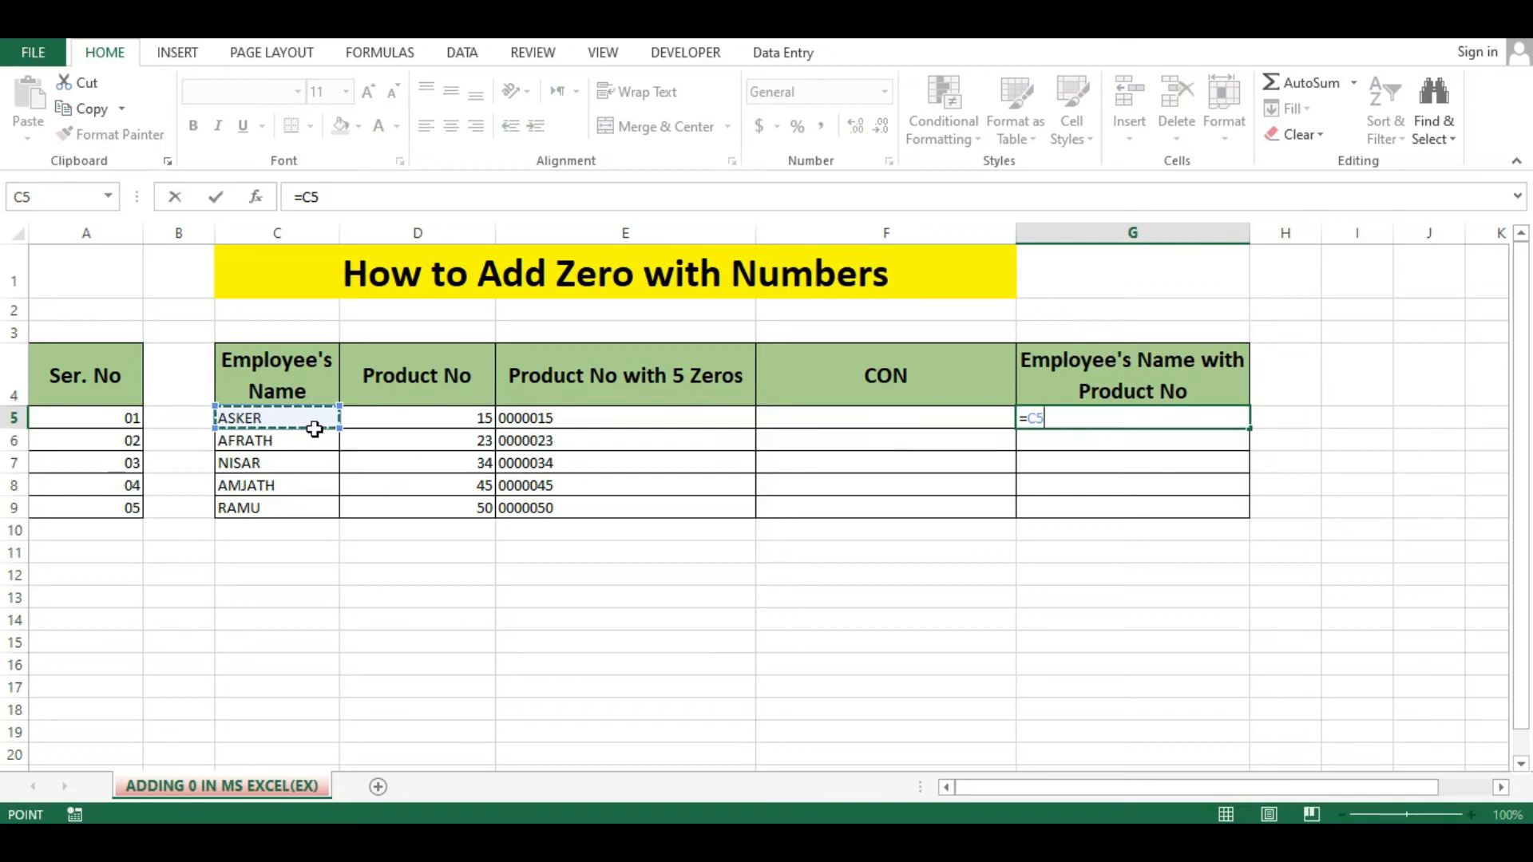
type("&")
left_click(551, 423)
key("Return")
left_click(1189, 419)
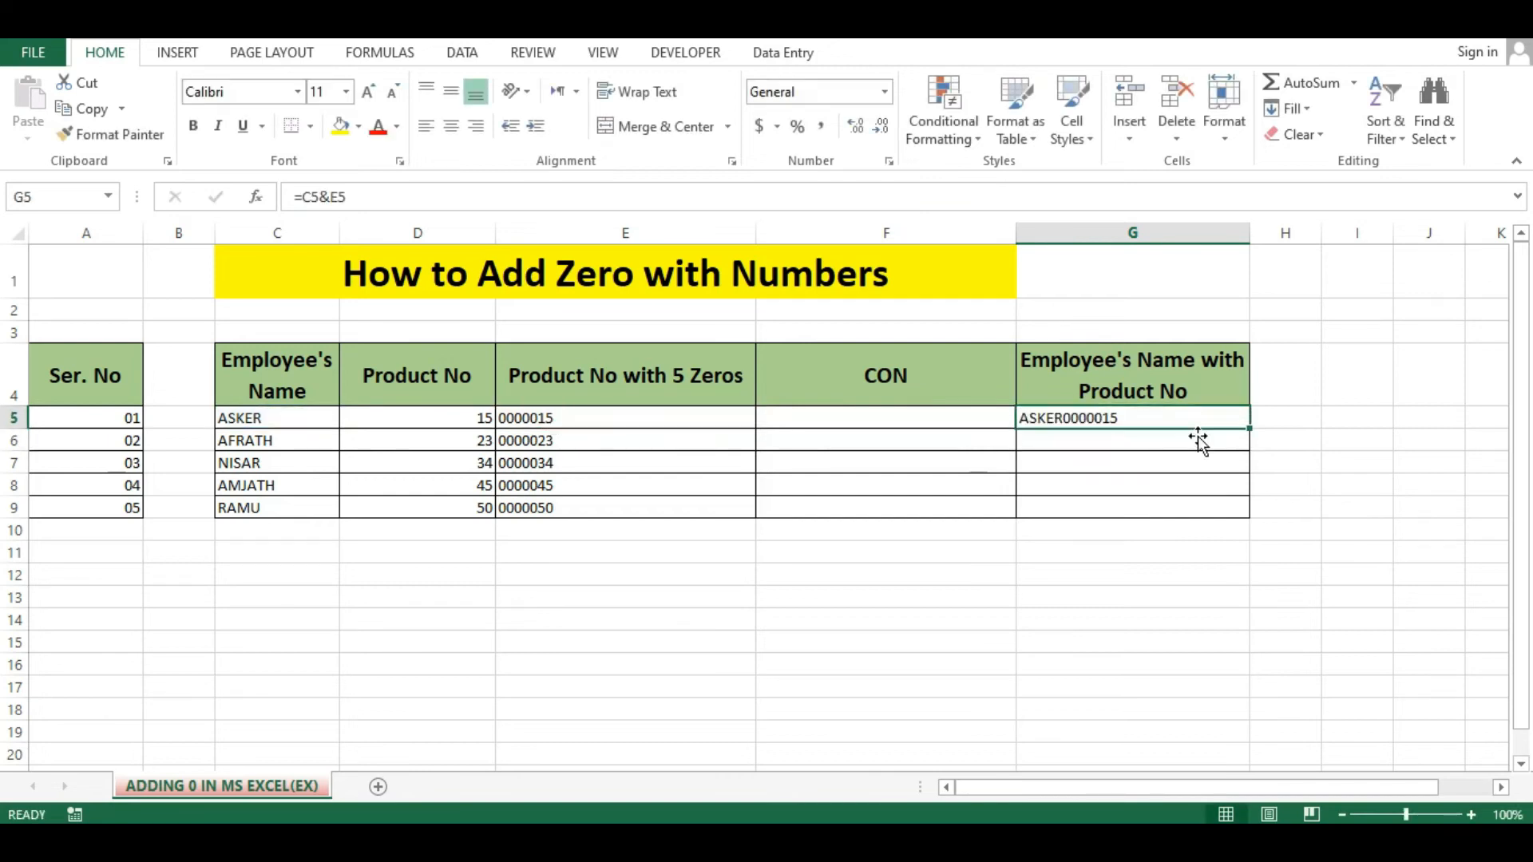
left_click_drag(1258, 437, 1258, 524)
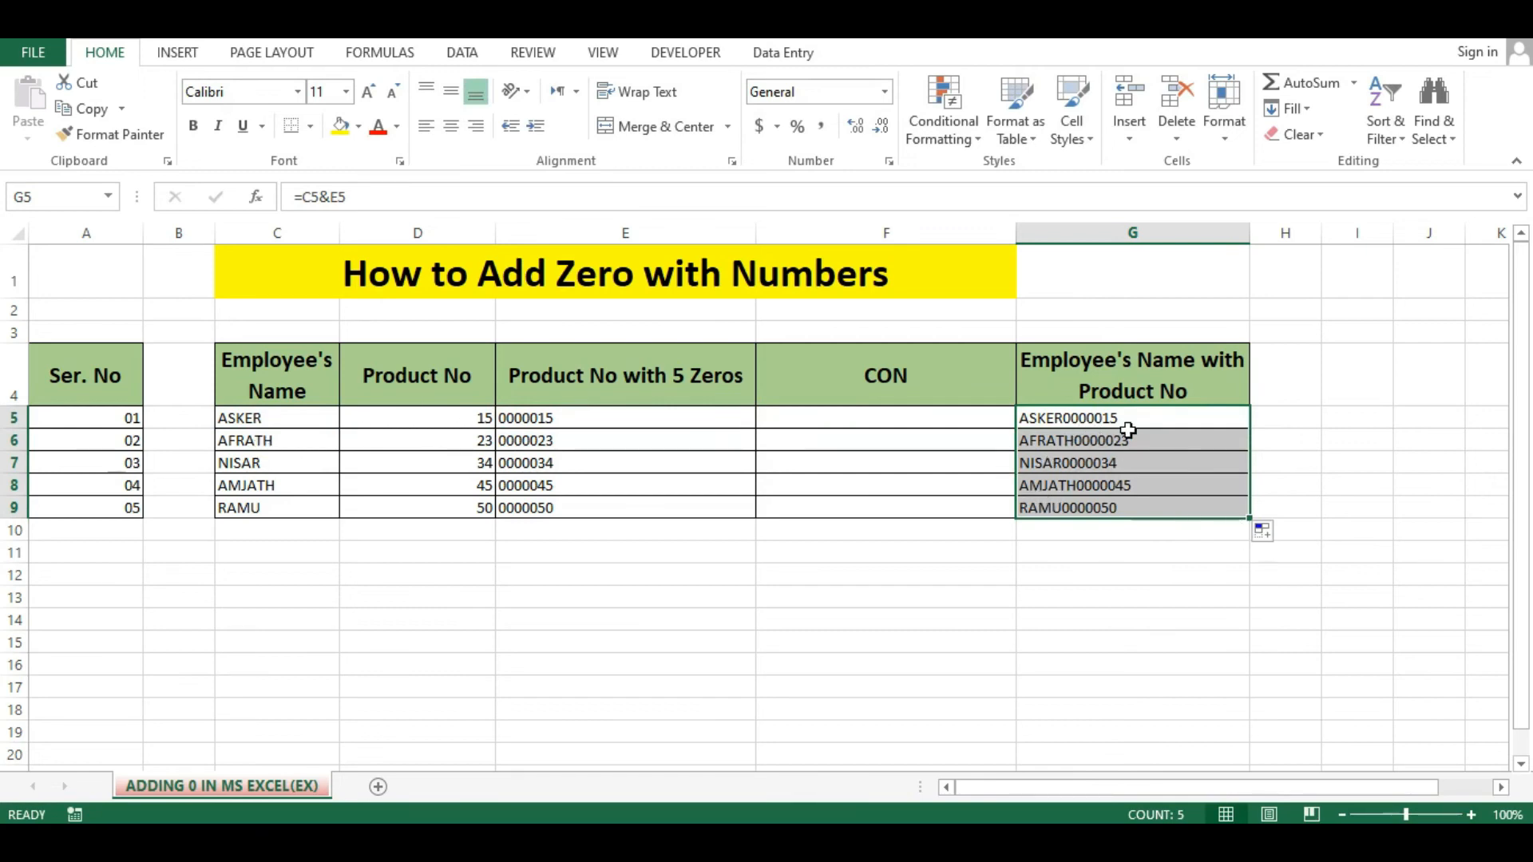
Enter =CONCATENATE(C5,E5) in F5 under CON and fill the formula down to F9.
left_click(986, 431)
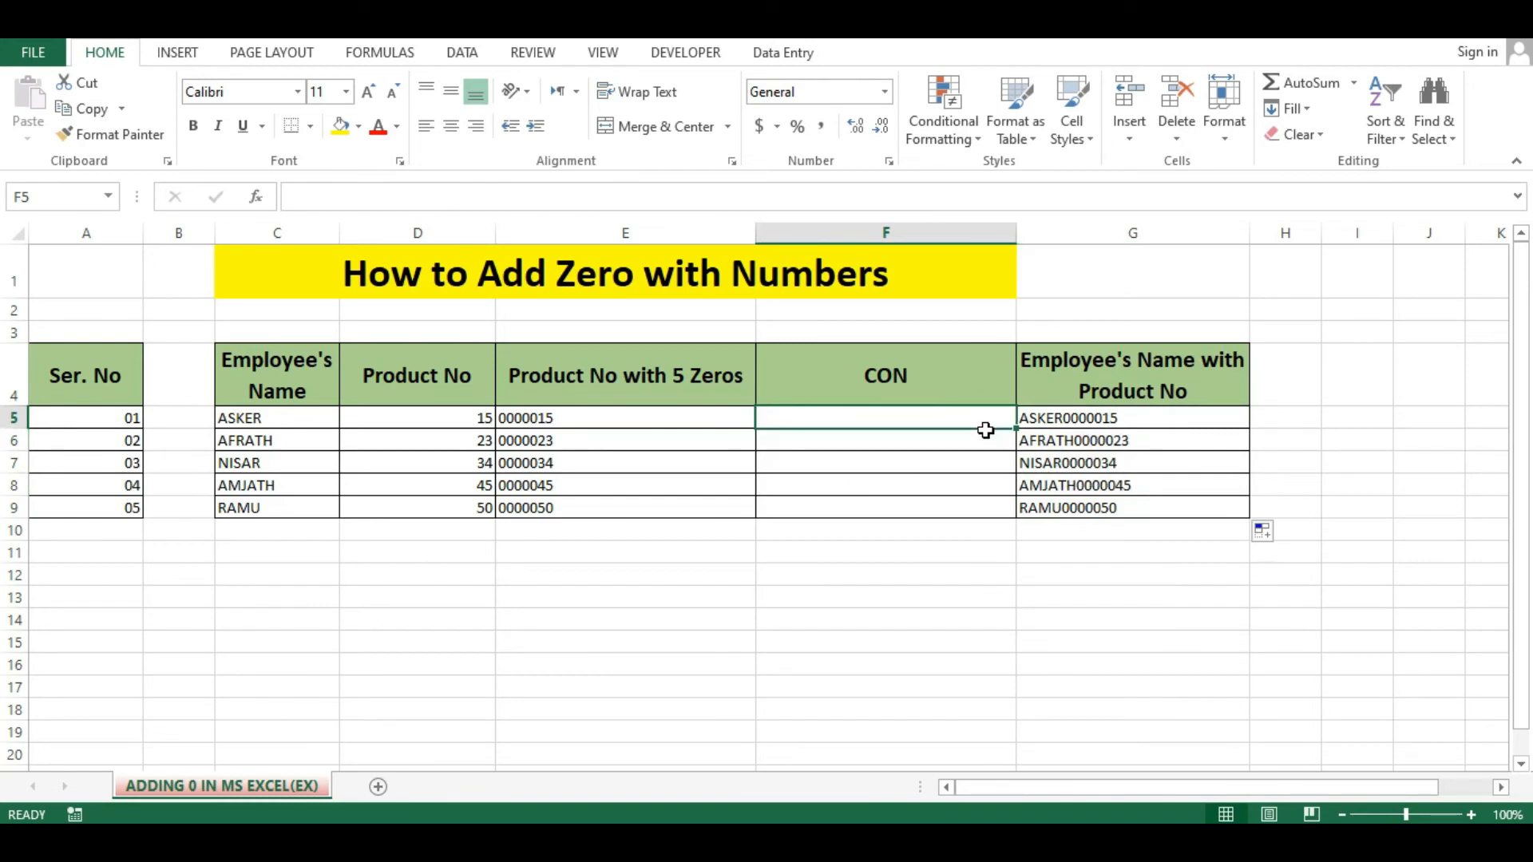
type("=con")
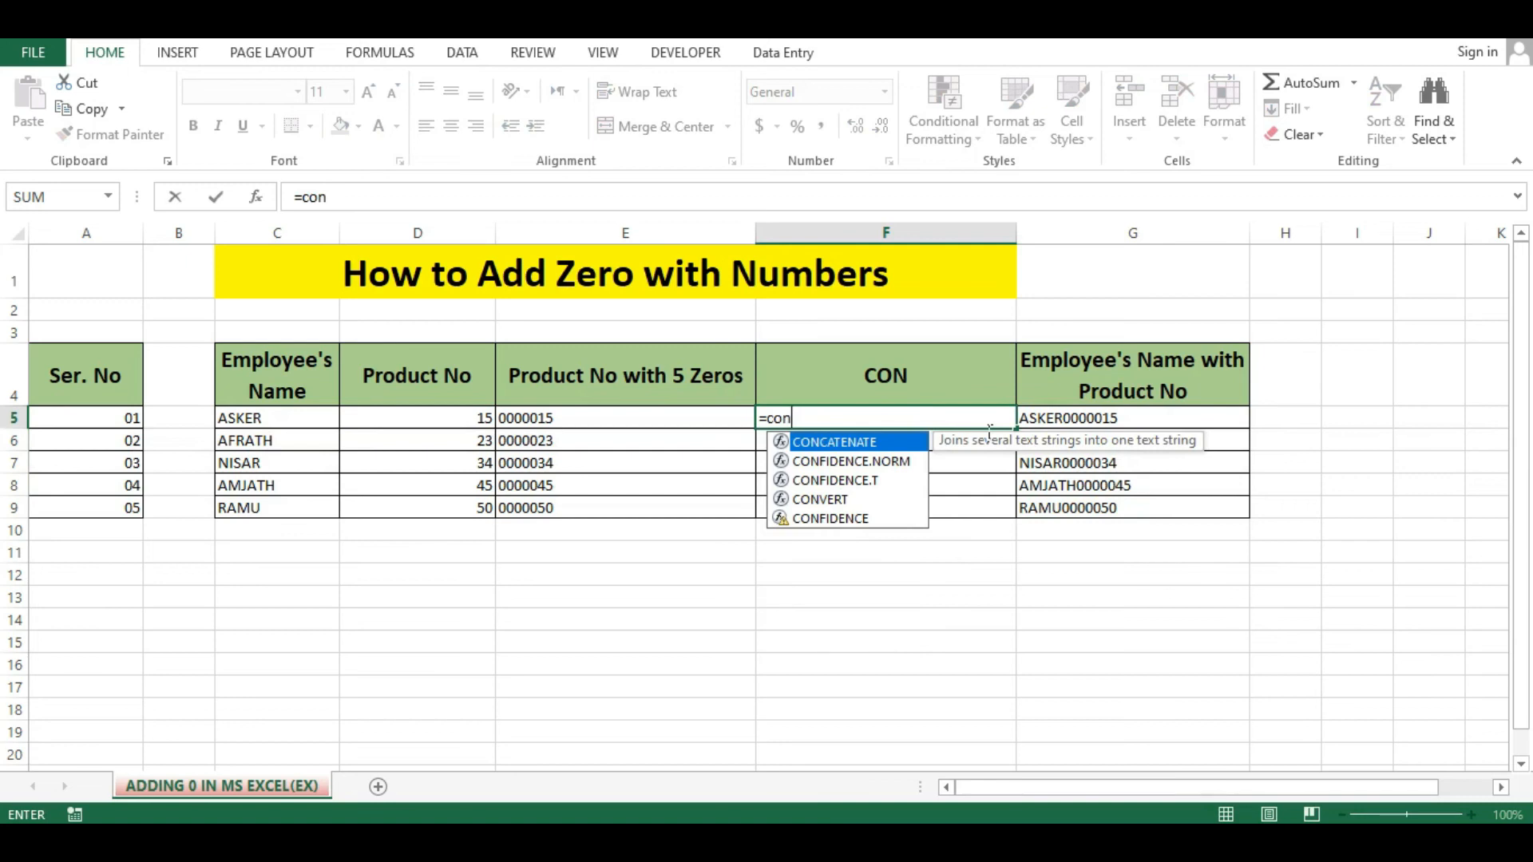
key("Tab")
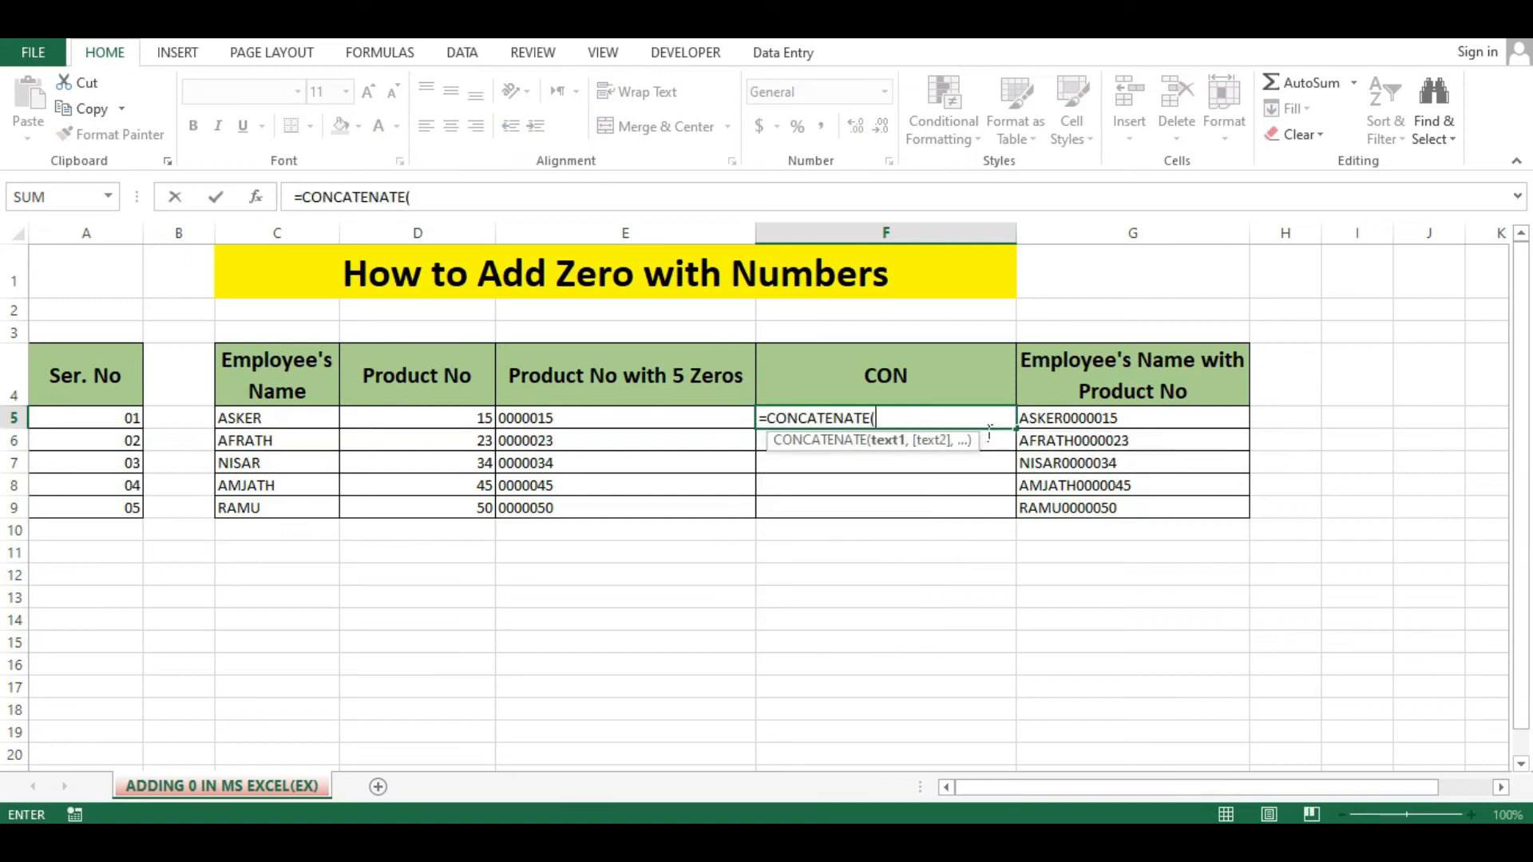
left_click(290, 427)
type(",")
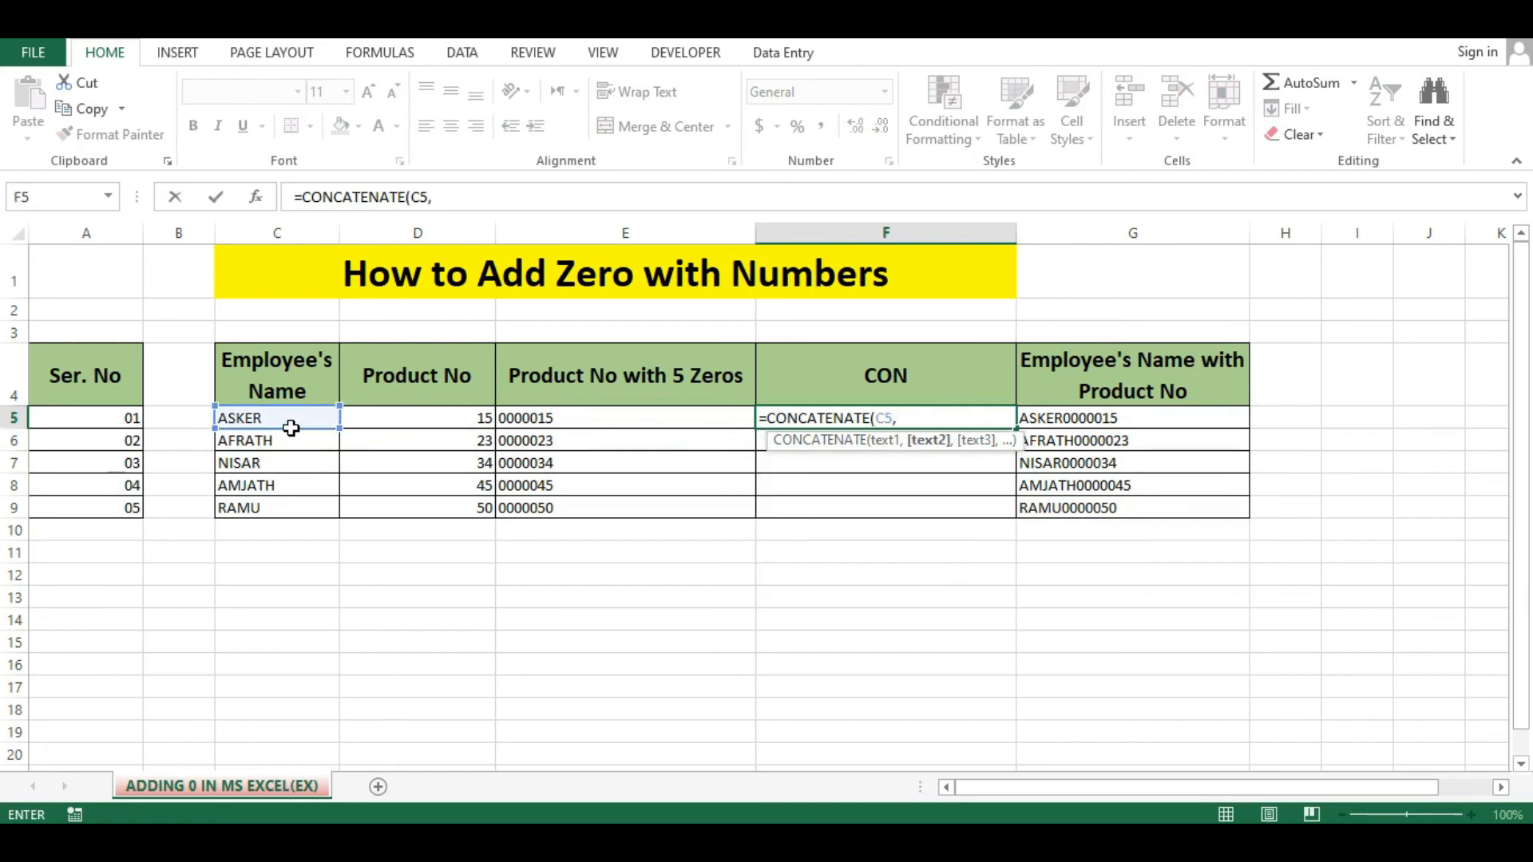
left_click(661, 423)
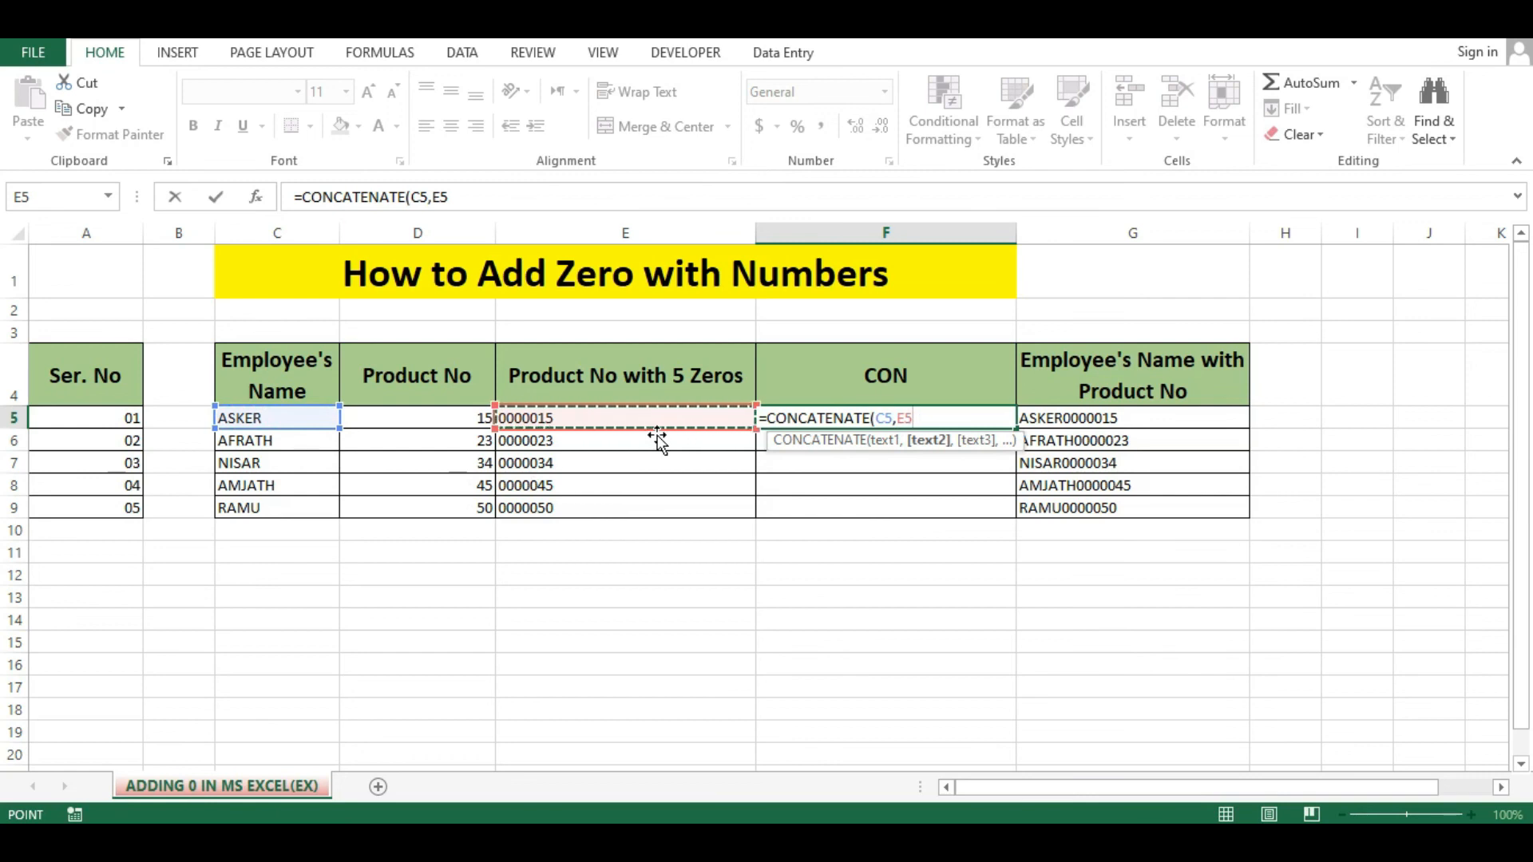
key("Return")
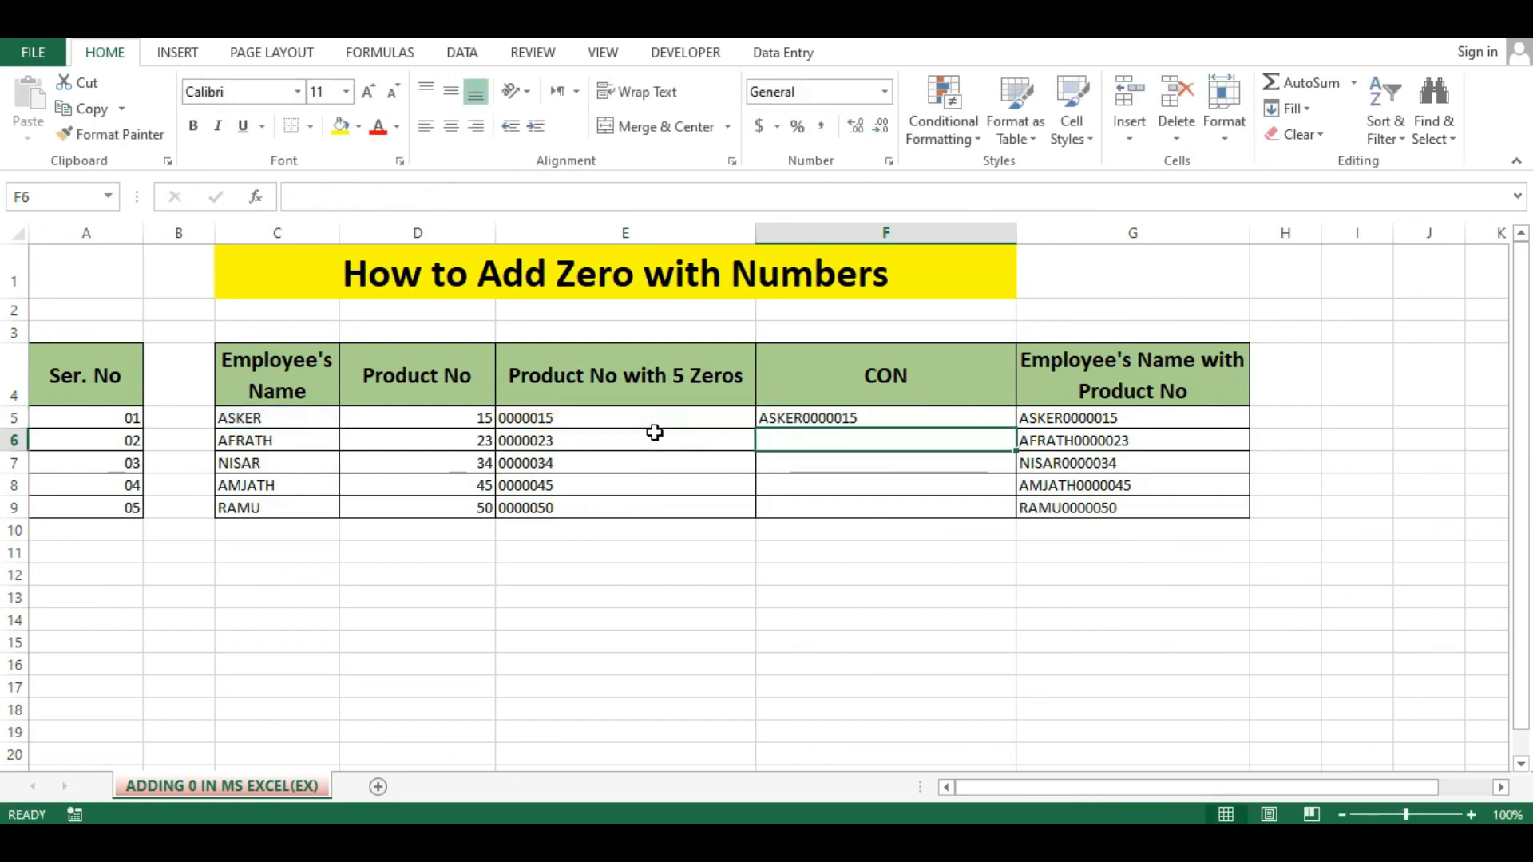
left_click(997, 427)
left_click_drag(1016, 431, 1026, 529)
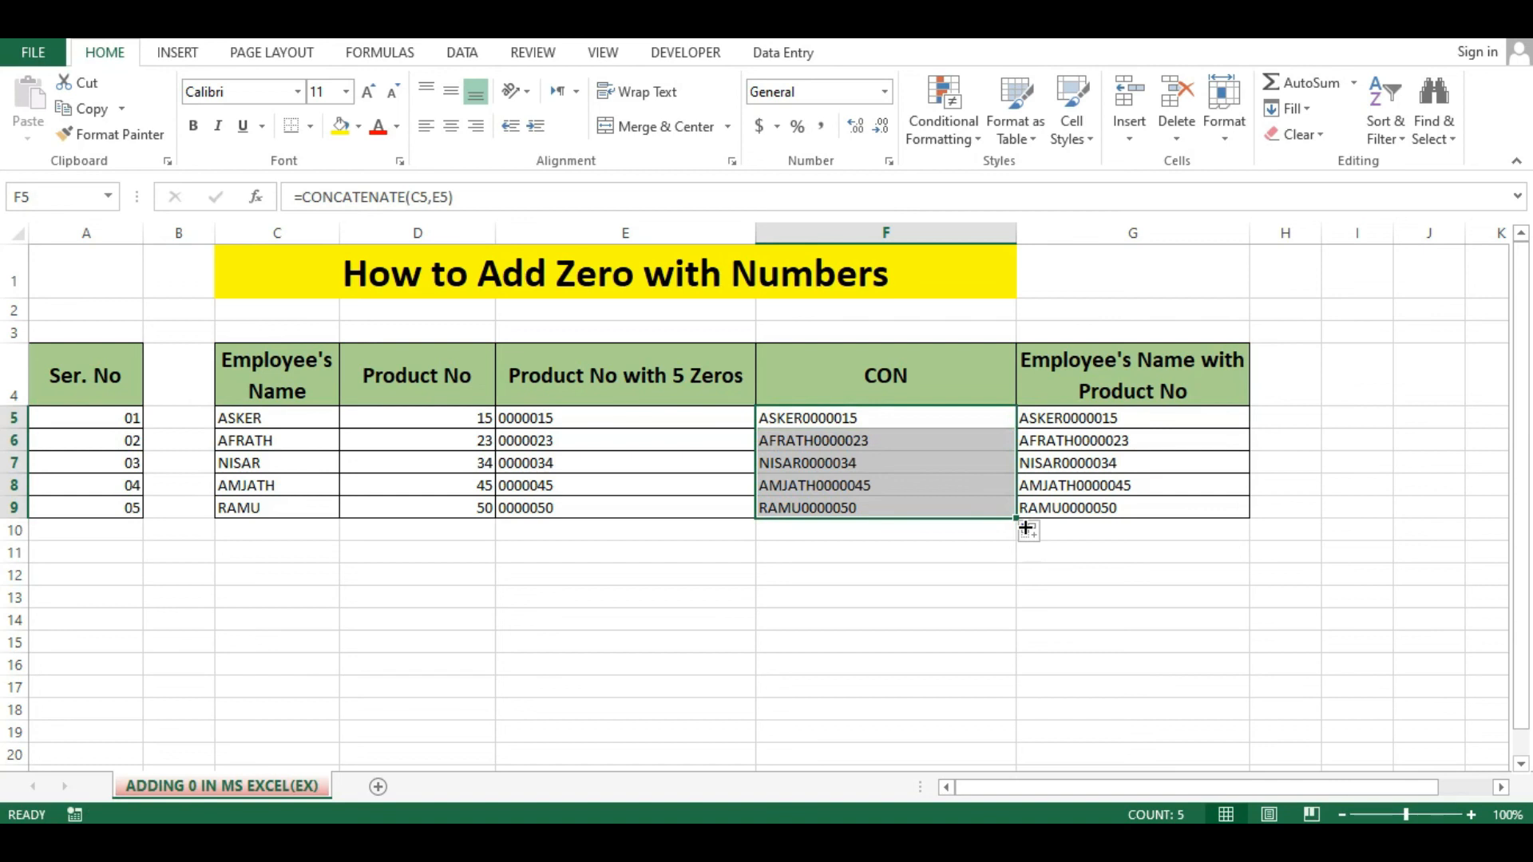
left_click(814, 644)
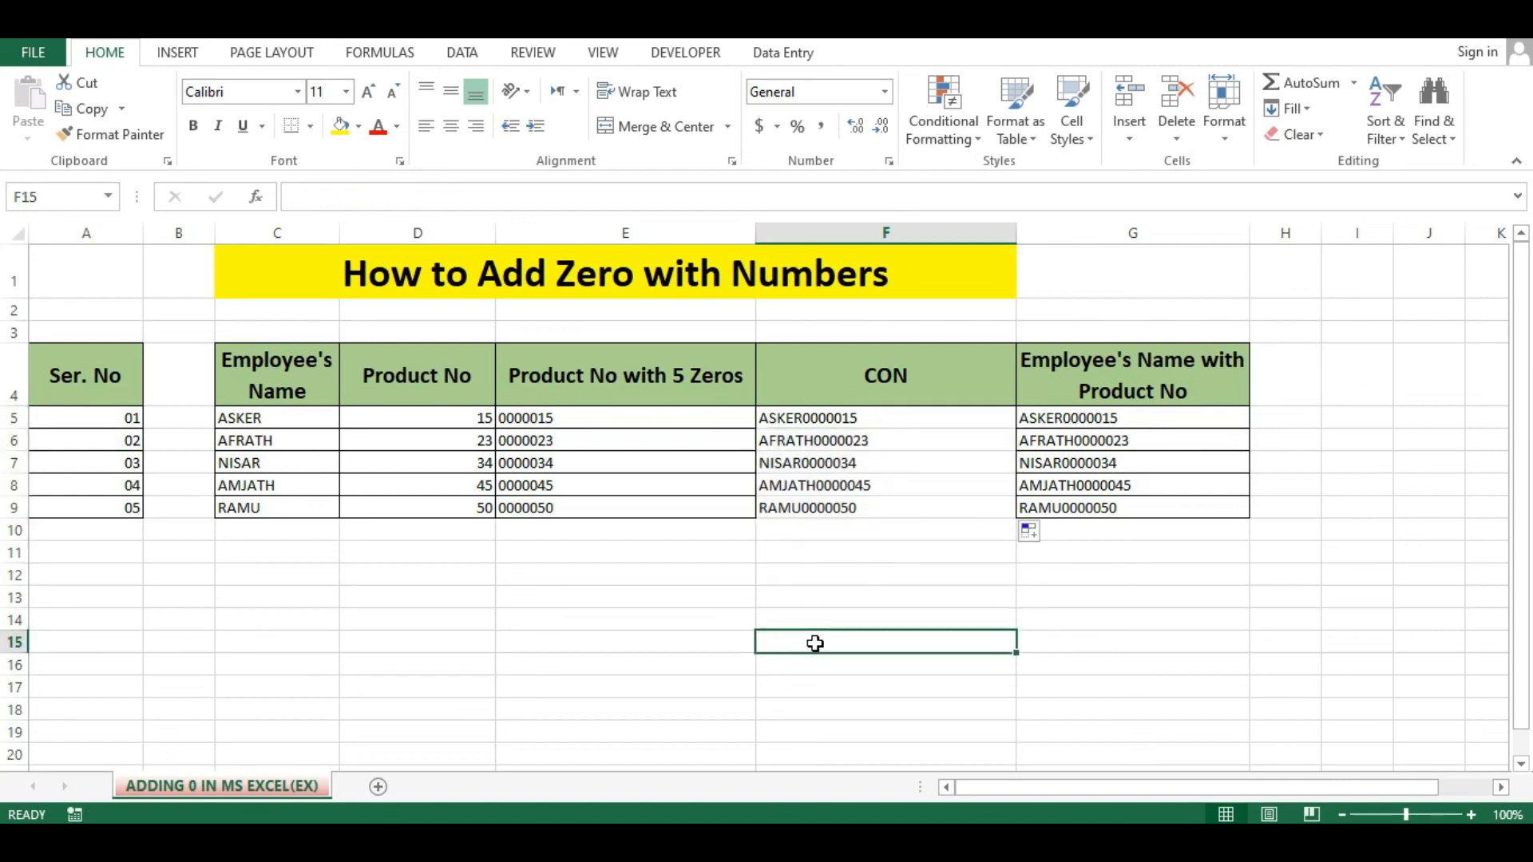